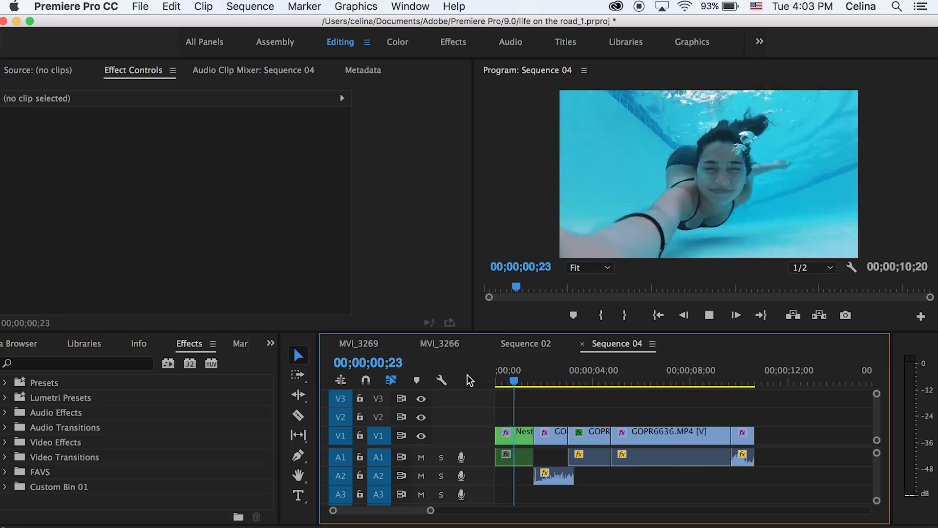
Play back the sequence from its start to review the cut between the first two clips
{"action": "mouse_move", "coordinate": [521, 372]}
{"action": "left_mouse_down"}
{"action": "mouse_move", "coordinate": [525, 362]}
{"action": "mouse_move", "coordinate": [566, 352]}
{"action": "mouse_move", "coordinate": [526, 370]}
{"action": "left_mouse_up"}
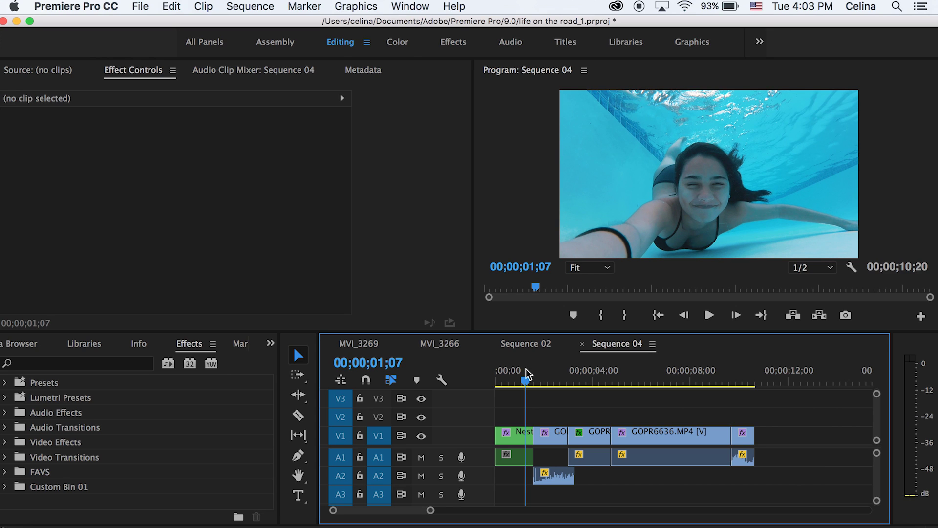
{"action": "left_click_drag", "start_coordinate": [526, 374], "coordinate": [468, 374]}
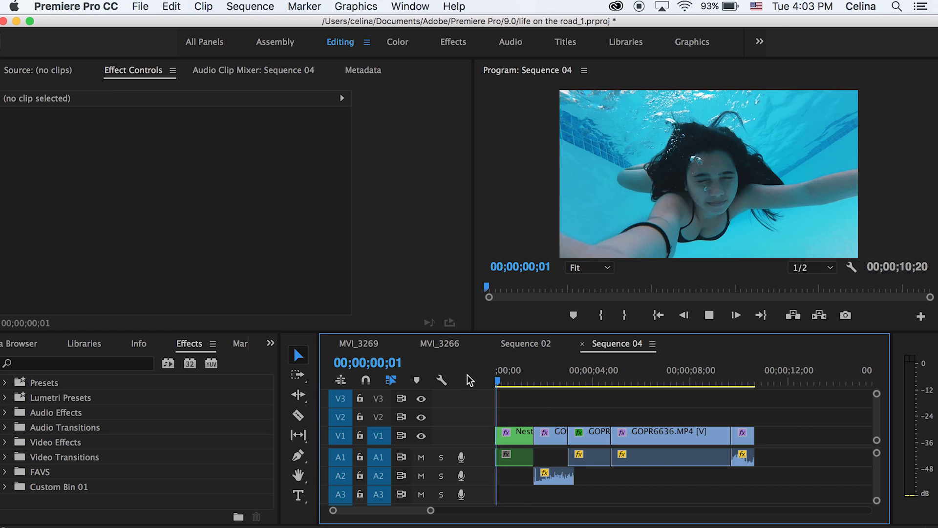
{"action": "key", "text": "space"}
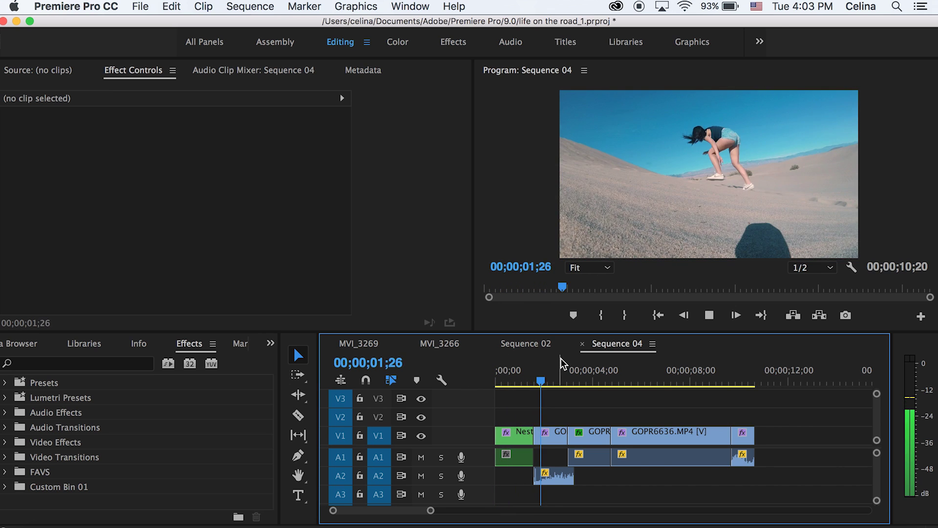
Start Position and Scale keyframes on the Nested Sequence 32 clip at 00;00;01;07
{"action": "mouse_move", "coordinate": [535, 370]}
{"action": "left_mouse_down"}
{"action": "mouse_move", "coordinate": [516, 370]}
{"action": "mouse_move", "coordinate": [561, 361]}
{"action": "mouse_move", "coordinate": [516, 371]}
{"action": "mouse_move", "coordinate": [526, 371]}
{"action": "left_mouse_up"}
{"action": "key", "text": "="}
{"action": "left_click", "coordinate": [544, 438]}
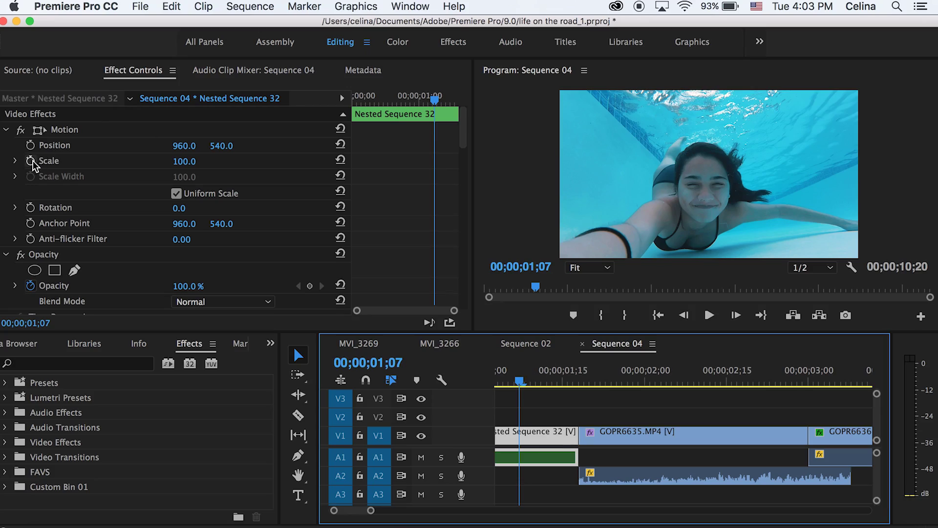
{"action": "left_click", "coordinate": [31, 160]}
{"action": "left_click", "coordinate": [30, 145]}
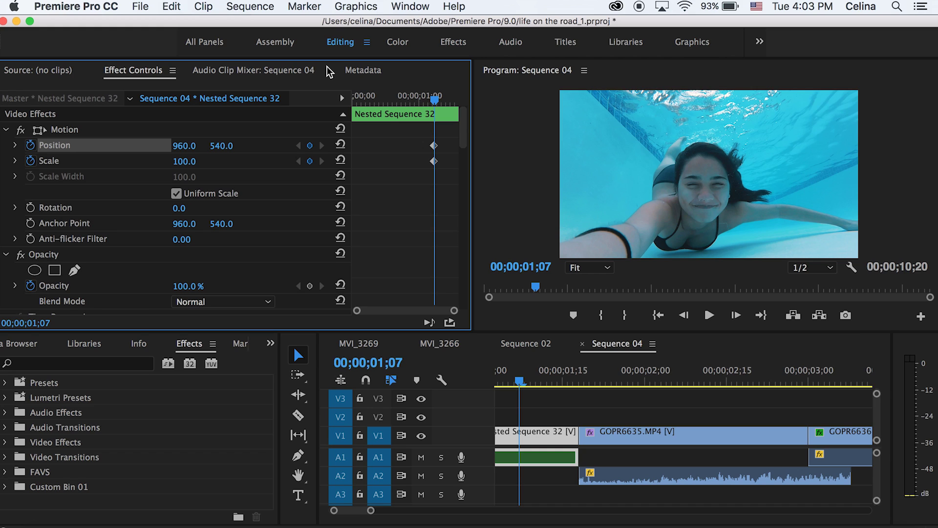
Keyframe Scale 249 and Position -413, 1016 at 00;00;01;13, and shift all four motion keyframes to the end of the nested clip
{"action": "left_click_drag", "start_coordinate": [441, 99], "coordinate": [447, 99]}
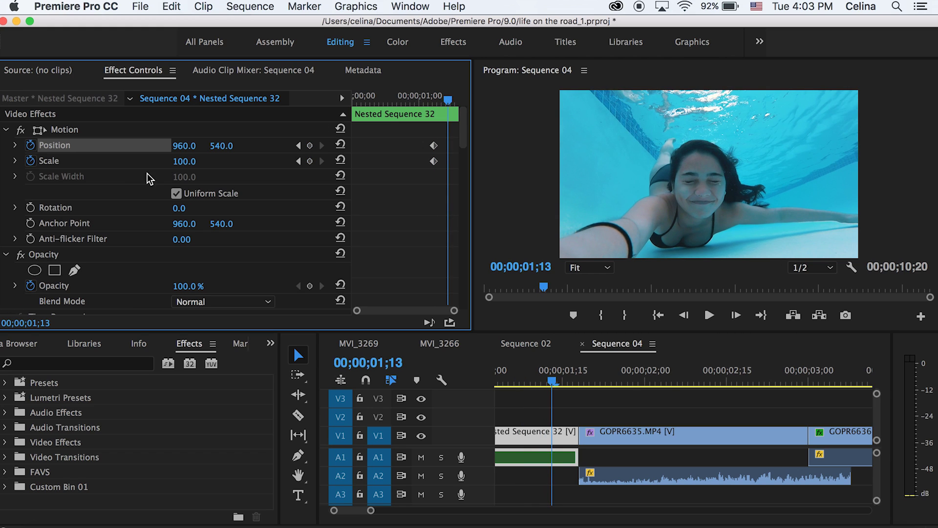
{"action": "left_click_drag", "start_coordinate": [184, 161], "coordinate": [0, 146]}
{"action": "left_click_drag", "start_coordinate": [219, 146], "coordinate": [178, 145]}
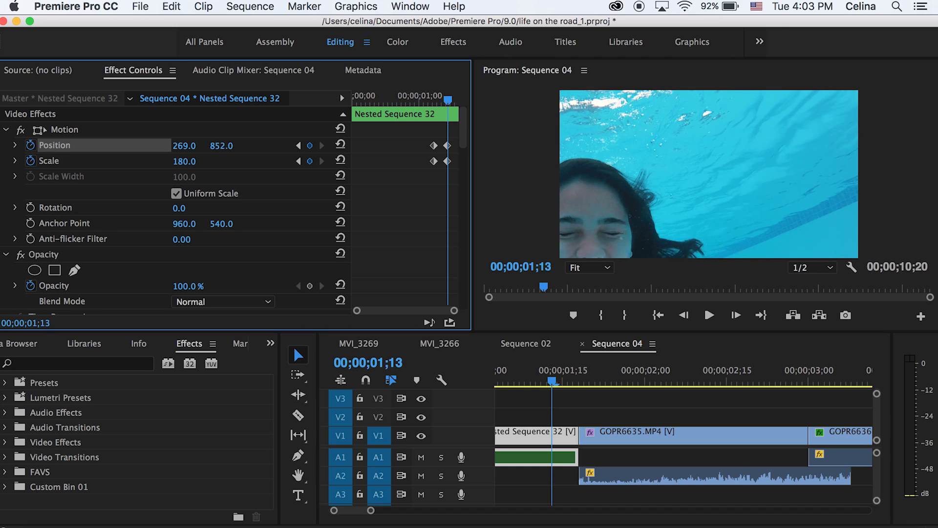
{"action": "left_click_drag", "start_coordinate": [175, 162], "coordinate": [24, 146]}
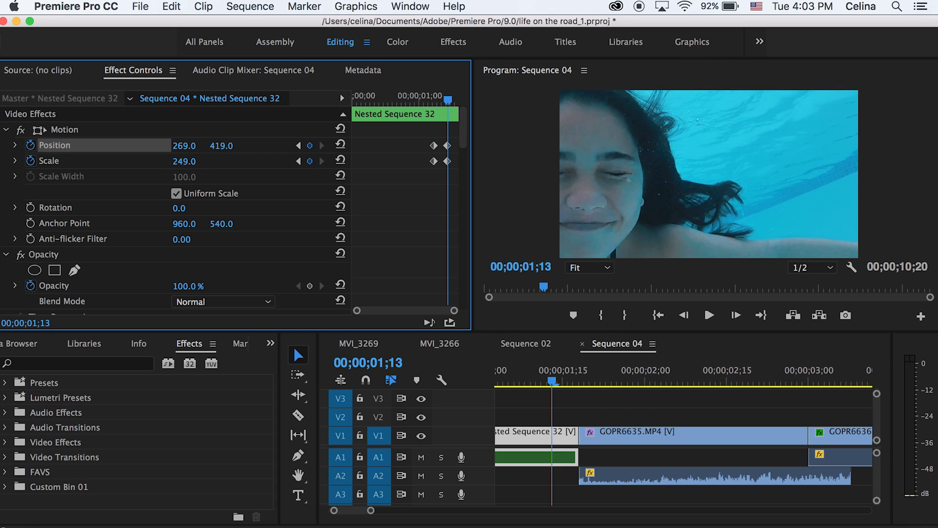
{"action": "left_click_drag", "start_coordinate": [184, 146], "coordinate": [10, 145]}
{"action": "left_click_drag", "start_coordinate": [423, 133], "coordinate": [446, 149]}
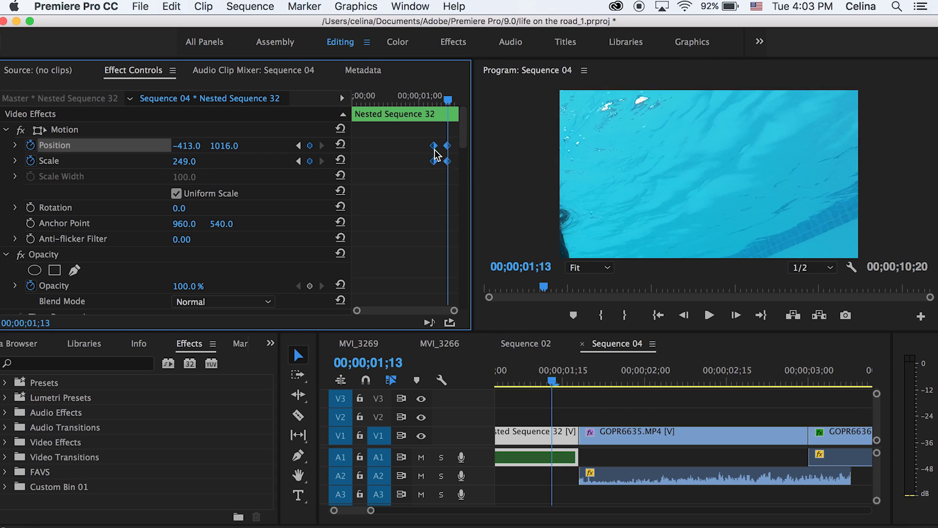
{"action": "mouse_move", "coordinate": [446, 107]}
{"action": "left_mouse_down"}
{"action": "mouse_move", "coordinate": [476, 105]}
{"action": "mouse_move", "coordinate": [430, 105]}
{"action": "mouse_move", "coordinate": [458, 104]}
{"action": "left_mouse_up"}
Start Position and Scale keyframes on GOPR6635.MP4 at 00;00;01;23, five frames after the clip begins
{"action": "left_click", "coordinate": [581, 376]}
{"action": "left_click", "coordinate": [602, 436]}
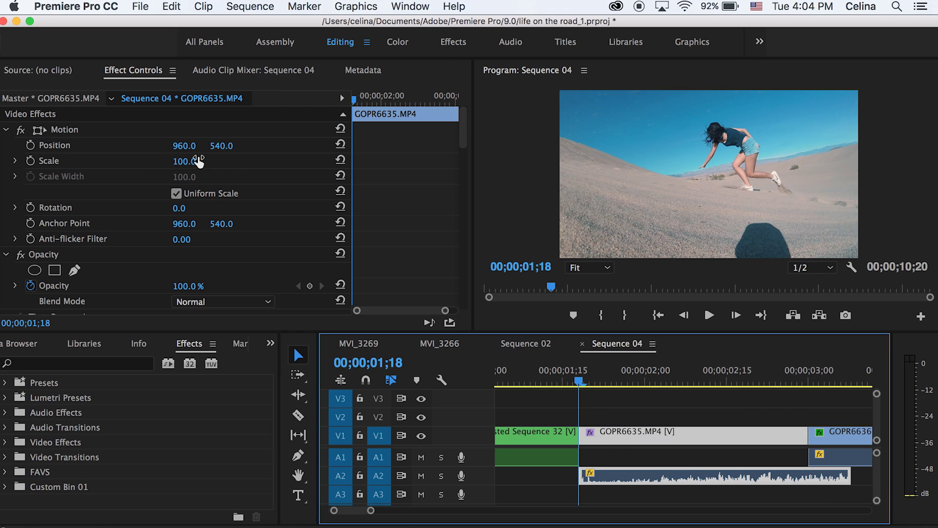
{"action": "left_click", "coordinate": [370, 117]}
{"action": "key", "text": "Right"}
{"action": "key", "text": "Right"}
{"action": "key", "text": "Right"}
{"action": "key", "text": "Right"}
{"action": "key", "text": "Right"}
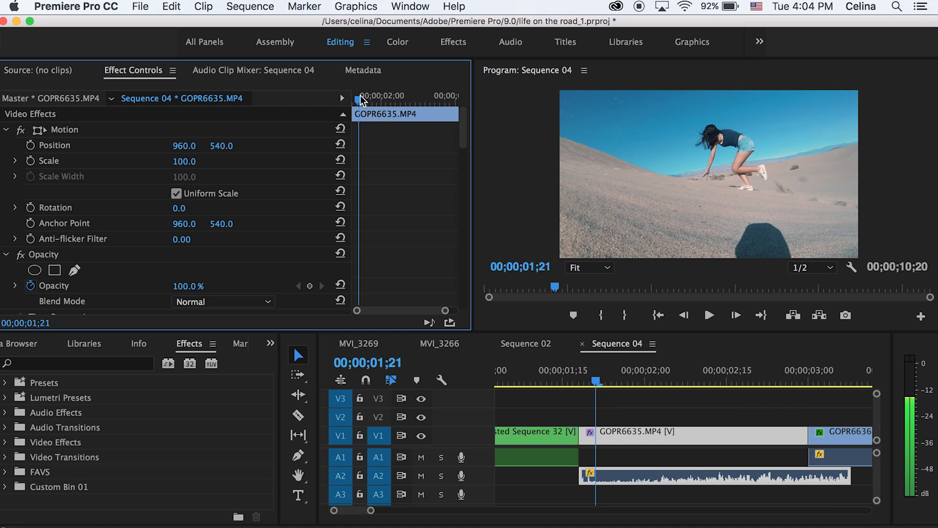
{"action": "left_click", "coordinate": [37, 162]}
{"action": "left_click", "coordinate": [30, 145]}
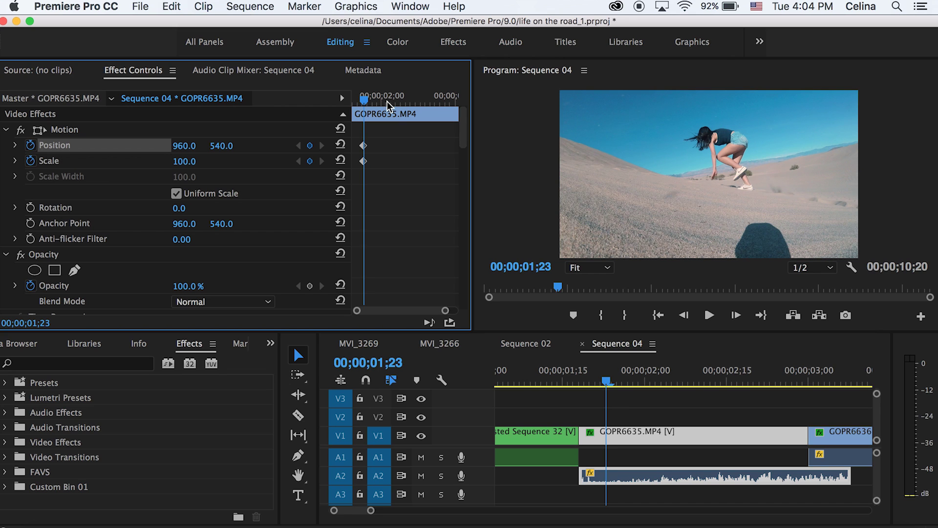
Keyframe Scale 228 and Position 2121, 1216 on the first frame of GOPR6635.MP4
{"action": "key", "text": "Left"}
{"action": "key", "text": "Left"}
{"action": "key", "text": "Left"}
{"action": "key", "text": "Left"}
{"action": "key", "text": "Left"}
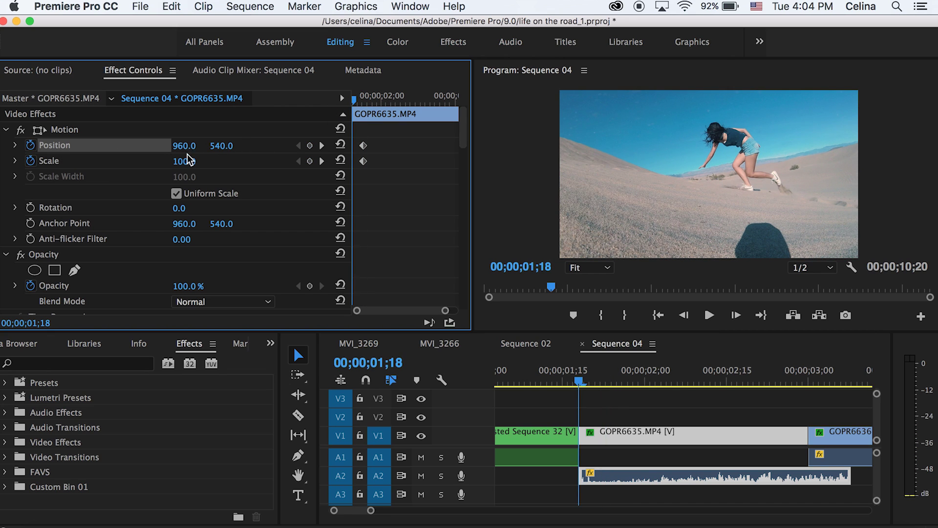
{"action": "left_click_drag", "start_coordinate": [184, 161], "coordinate": [443, 146]}
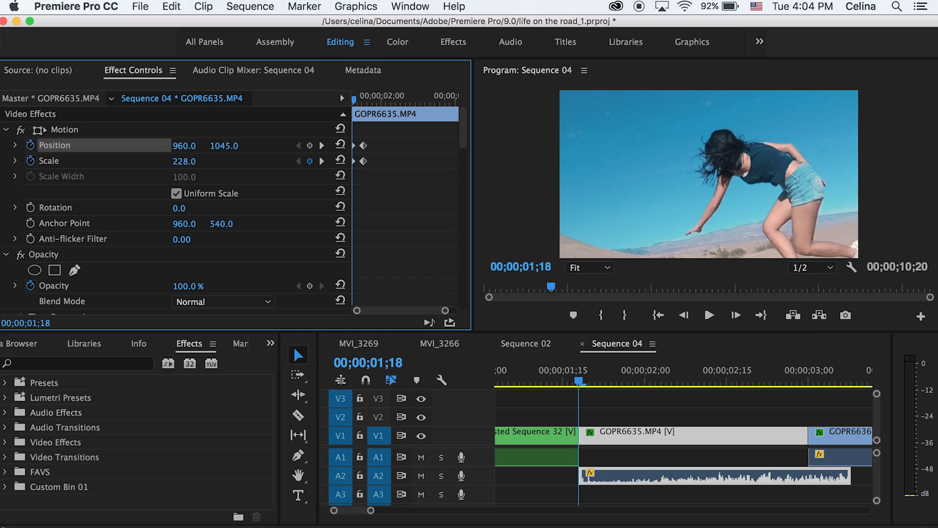
{"action": "left_click_drag", "start_coordinate": [188, 145], "coordinate": [756, 146]}
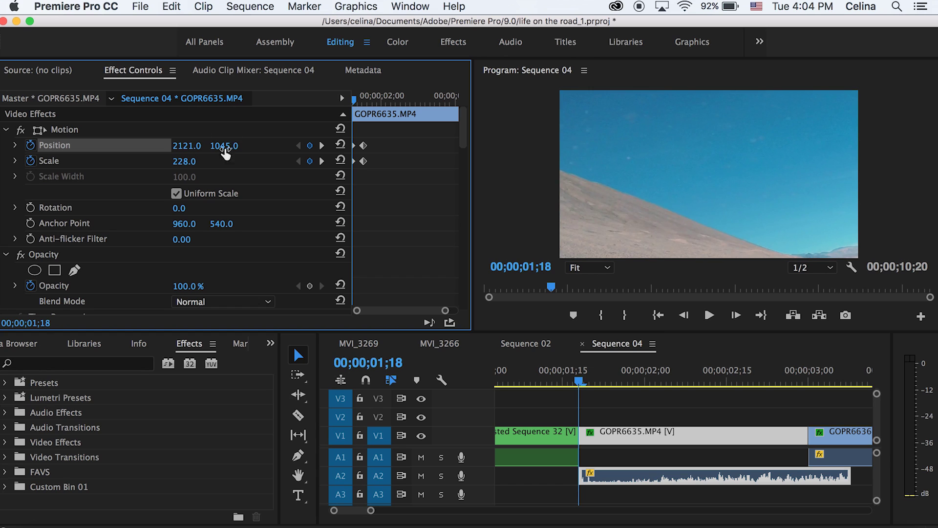
{"action": "left_click_drag", "start_coordinate": [224, 147], "coordinate": [307, 146]}
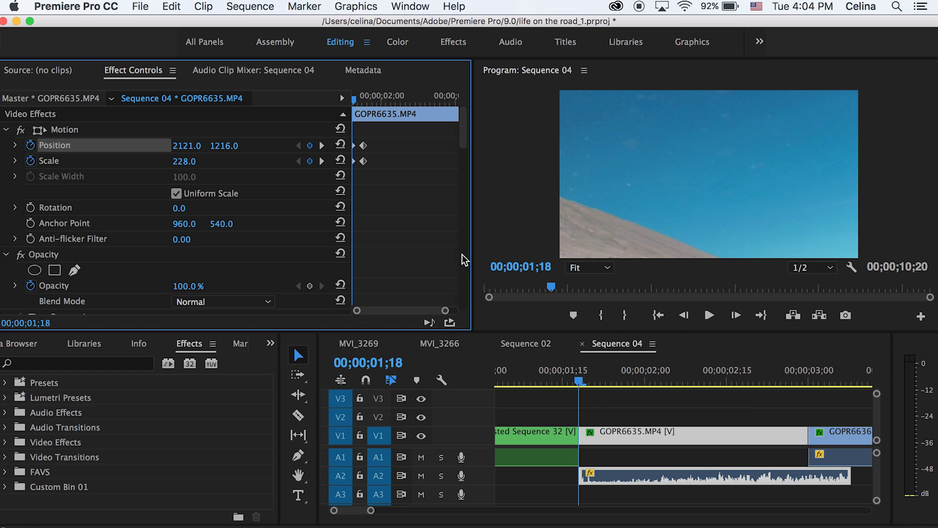
Play back the transition between the two clips from 00;00;01;12
{"action": "left_click_drag", "start_coordinate": [582, 370], "coordinate": [549, 370]}
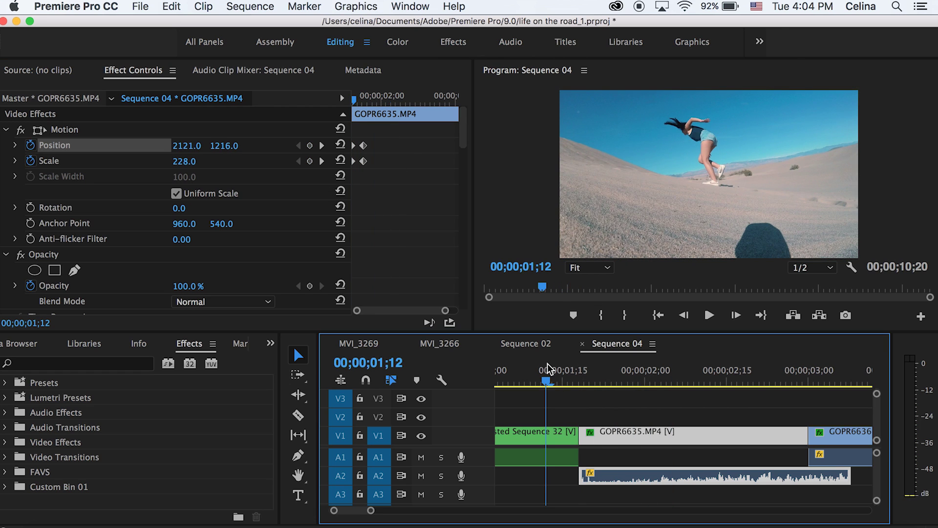
{"action": "key", "text": "space"}
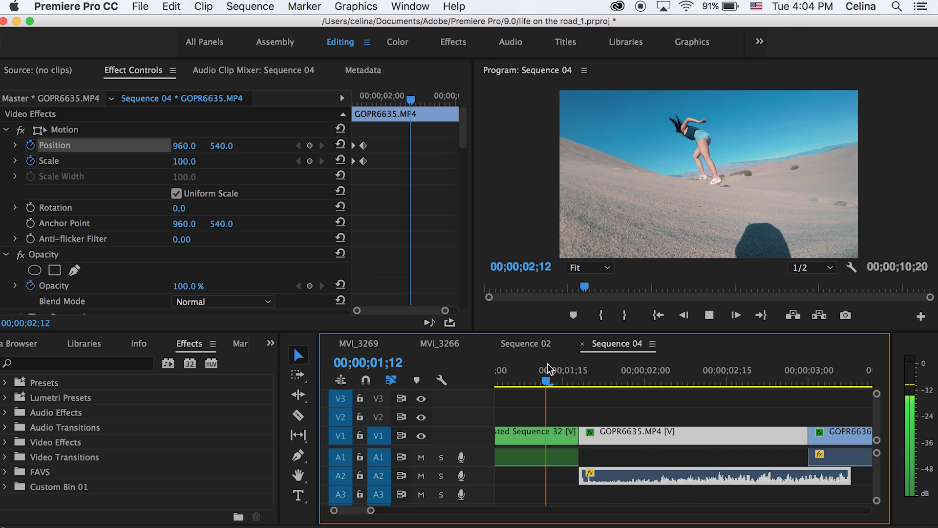
{"action": "key", "text": "space"}
{"action": "key", "text": "space"}
Move the second Position and Scale keyframes of GOPR6635.MP4 to about 00;00;01;28 and preview the transition
{"action": "mouse_move", "coordinate": [391, 164]}
{"action": "left_mouse_down"}
{"action": "mouse_move", "coordinate": [361, 144]}
{"action": "mouse_move", "coordinate": [376, 162]}
{"action": "left_mouse_up"}
{"action": "left_click_drag", "start_coordinate": [366, 100], "coordinate": [331, 108]}
{"action": "key", "text": "space"}
{"action": "key", "text": "space"}
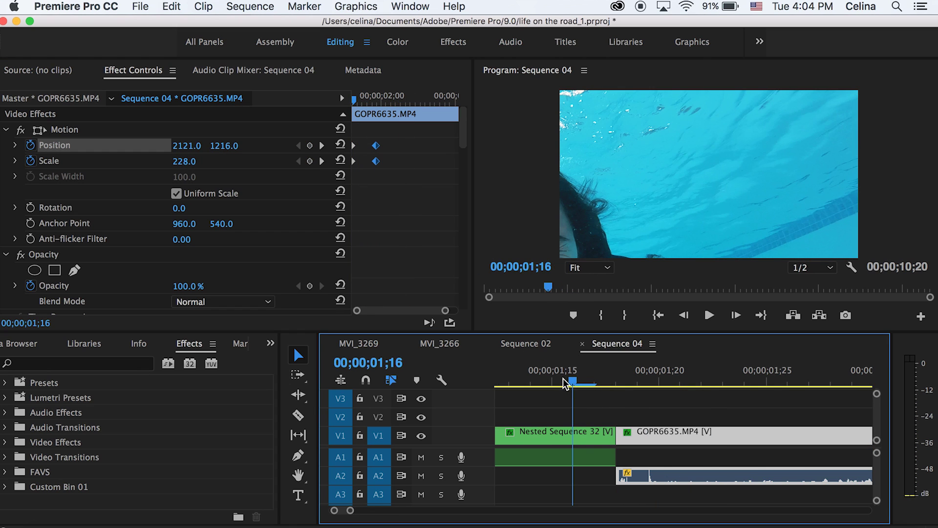
{"action": "key", "text": "Left"}
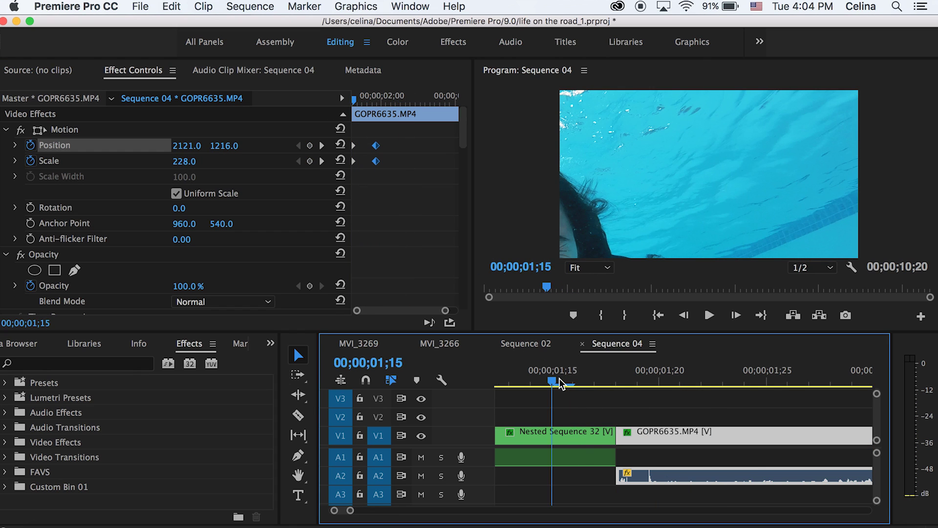
Find the Directional Blur effect and apply it to both Nested Sequence 32 and GOPR6635.MP4
{"action": "left_click", "coordinate": [113, 362]}
{"action": "type", "text": "direc"}
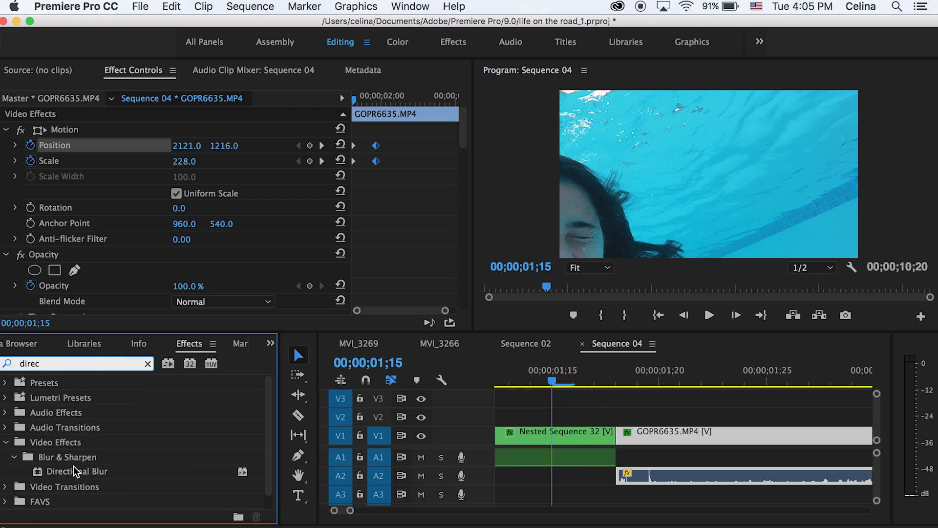
{"action": "left_click_drag", "start_coordinate": [74, 468], "coordinate": [580, 434]}
{"action": "left_click_drag", "start_coordinate": [700, 451], "coordinate": [682, 434]}
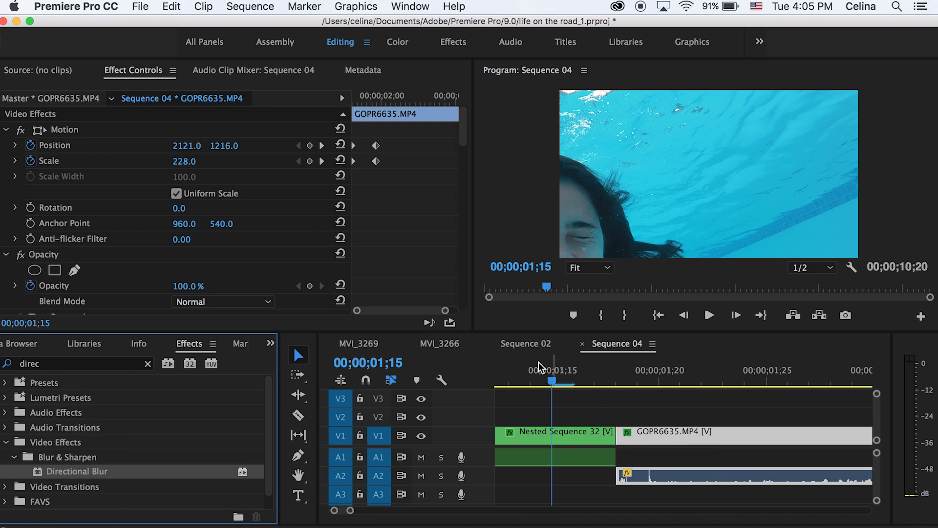
Start a Directional Blur Blur Length keyframe at 0 on Nested Sequence 32, aligned with its first motion keyframes at 00;00;01;11
{"action": "left_click", "coordinate": [555, 429]}
{"action": "left_click_drag", "start_coordinate": [454, 100], "coordinate": [443, 100]}
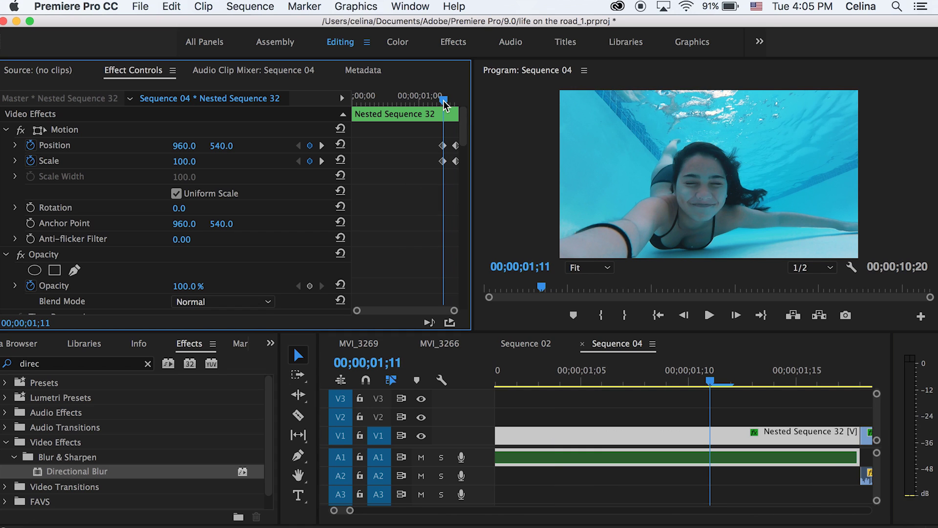
{"action": "scroll", "coordinate": [418, 234], "scroll_direction": "down", "scroll_amount": 15}
{"action": "scroll", "coordinate": [415, 234], "scroll_direction": "up", "scroll_amount": 2}
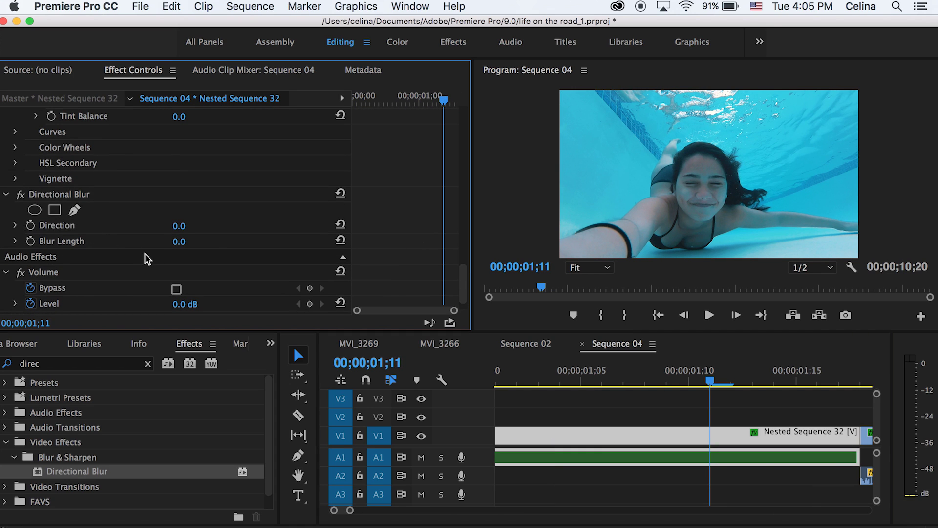
{"action": "left_click", "coordinate": [32, 245]}
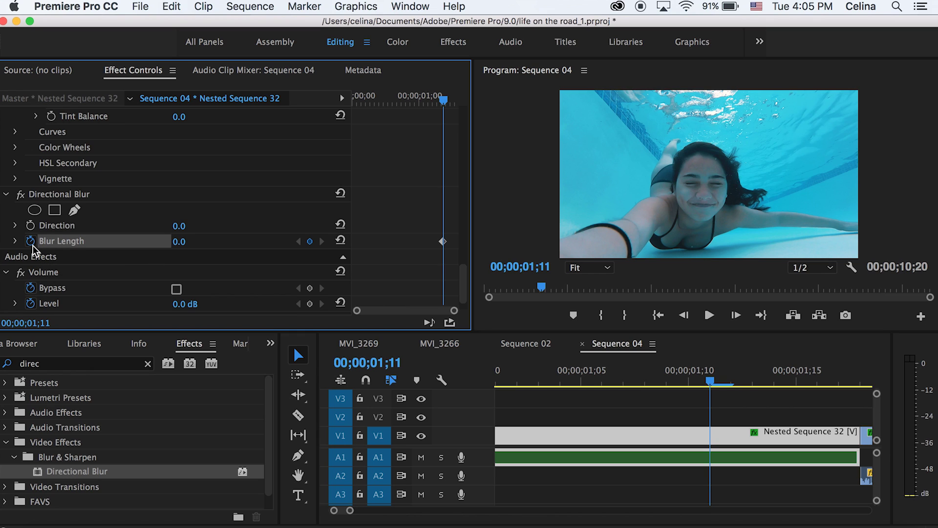
Keyframe Blur Length 22 with Direction 32° at 00;00;01;17, and shift that keyframe to the very end of the nested clip
{"action": "left_click_drag", "start_coordinate": [445, 101], "coordinate": [457, 98]}
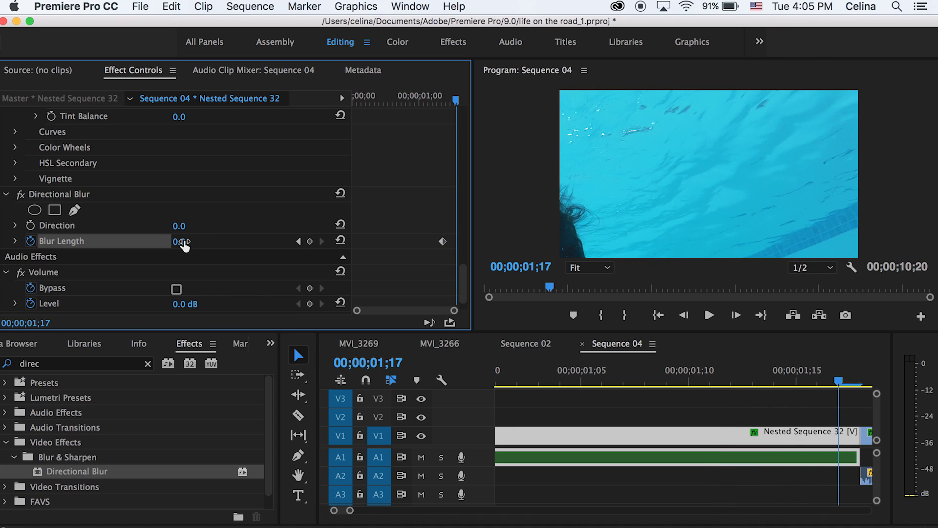
{"action": "left_click_drag", "start_coordinate": [185, 246], "coordinate": [182, 226]}
{"action": "left_click", "coordinate": [164, 227]}
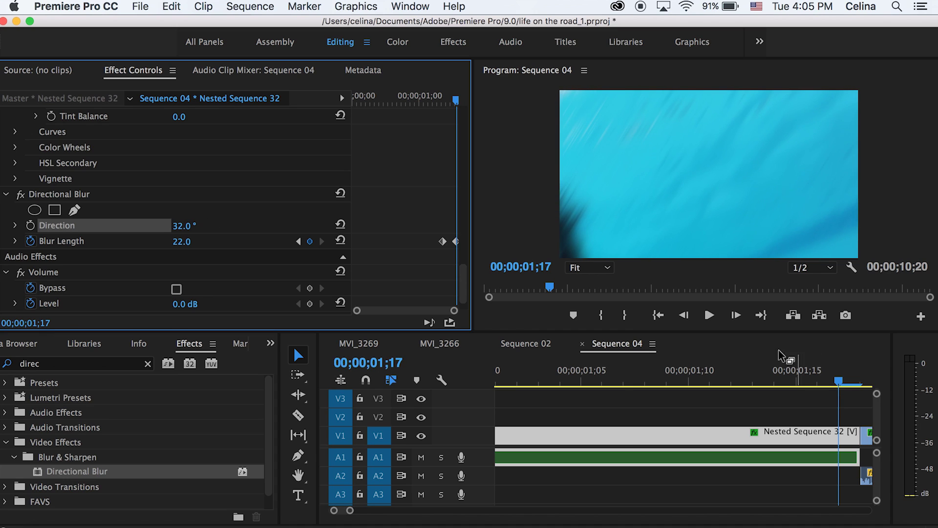
{"action": "left_click_drag", "start_coordinate": [457, 242], "coordinate": [469, 242]}
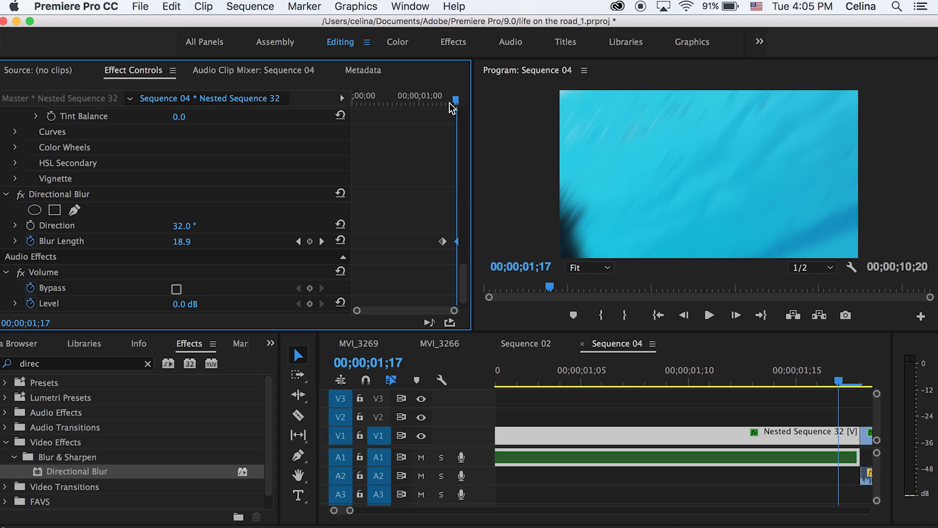
On the first frame of GOPR6635.MP4, set Directional Blur to Direction -73° and Blur Length 22, and start keyframing Blur Length
{"action": "left_click_drag", "start_coordinate": [449, 104], "coordinate": [435, 96]}
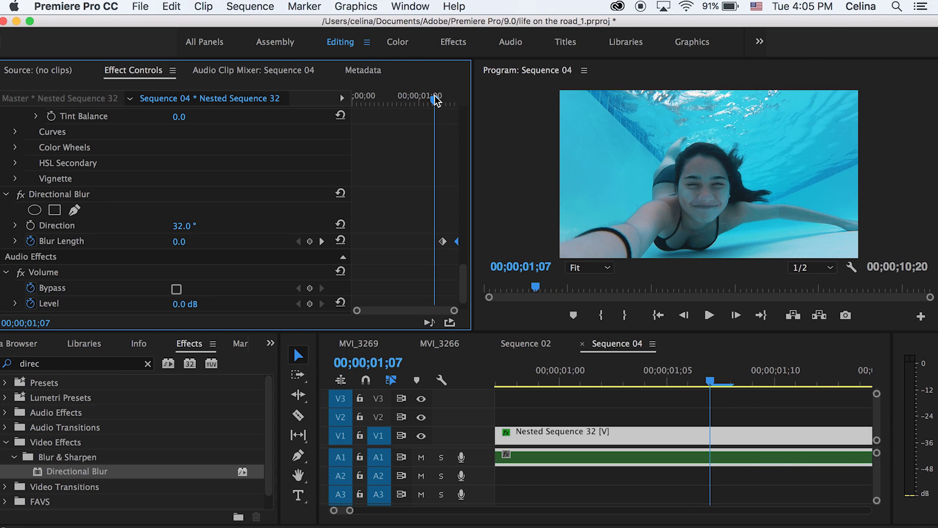
{"action": "key", "text": "minus"}
{"action": "key", "text": "minus"}
{"action": "mouse_move", "coordinate": [731, 379]}
{"action": "left_mouse_down"}
{"action": "mouse_move", "coordinate": [752, 381]}
{"action": "mouse_move", "coordinate": [743, 379]}
{"action": "left_mouse_up"}
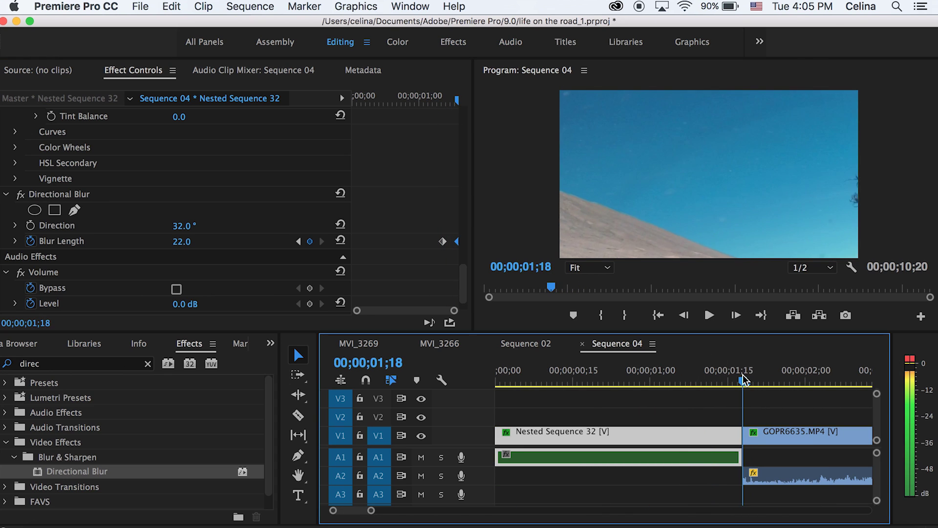
{"action": "left_click", "coordinate": [766, 437]}
{"action": "scroll", "coordinate": [766, 436], "scroll_direction": "down", "scroll_amount": 2}
{"action": "scroll", "coordinate": [404, 229], "scroll_direction": "down", "scroll_amount": 10}
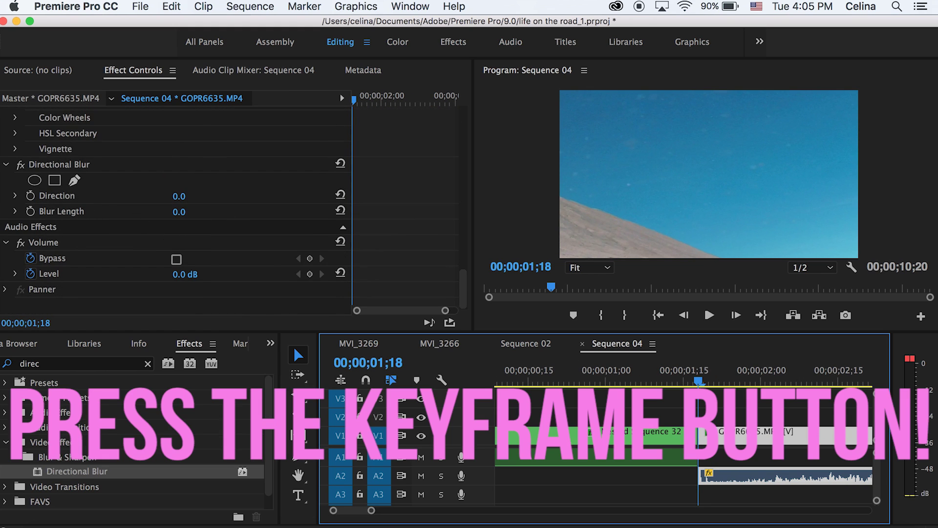
{"action": "left_click", "coordinate": [189, 210]}
{"action": "key", "text": "Return"}
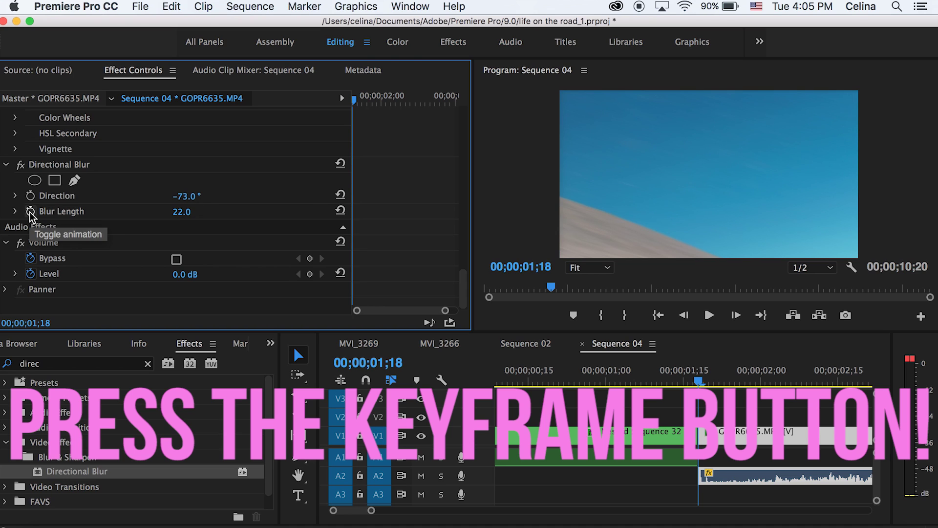
{"action": "left_click", "coordinate": [31, 211]}
Keyframe Blur Length 0 on GOPR6635.MP4 at 00;00;01;28 and play back the transition from 00;00;01;06
{"action": "left_click", "coordinate": [361, 99]}
{"action": "left_click_drag", "start_coordinate": [363, 100], "coordinate": [379, 100]}
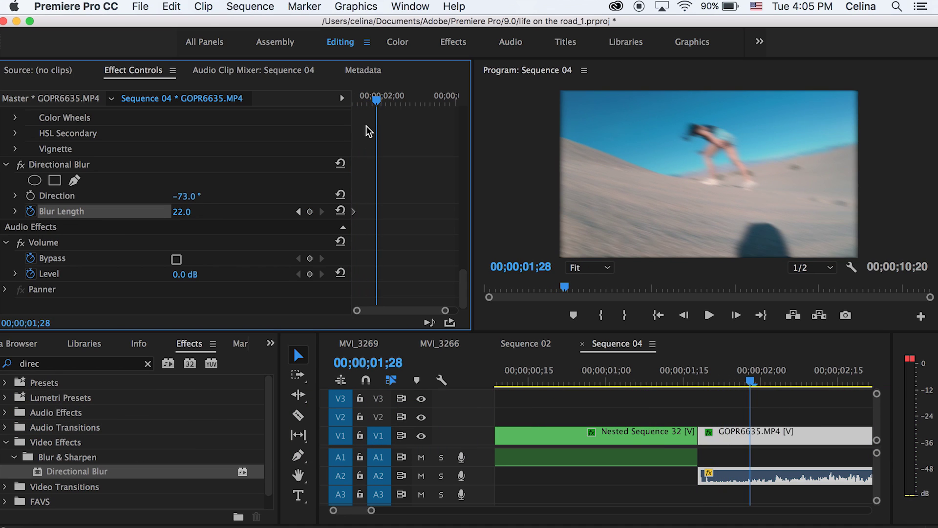
{"action": "left_click", "coordinate": [191, 210]}
{"action": "type", "text": "0"}
{"action": "key", "text": "Return"}
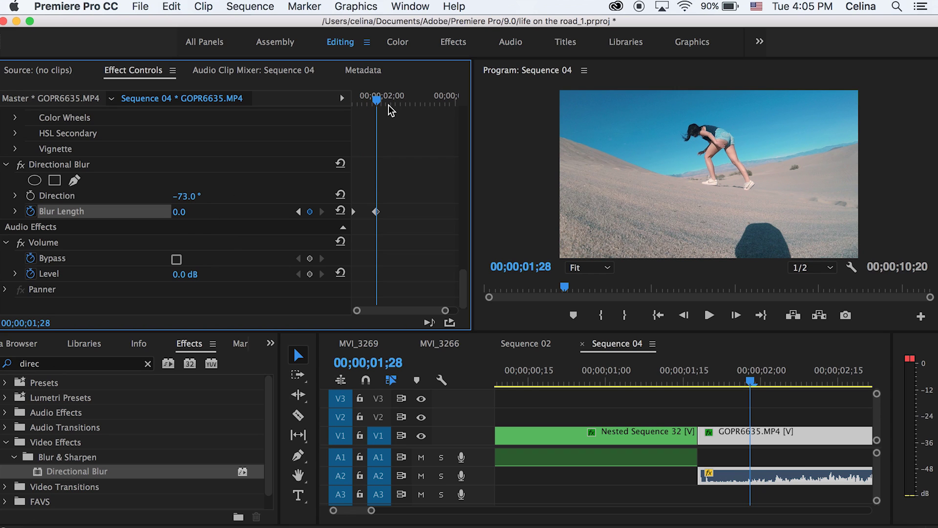
{"action": "left_click", "coordinate": [637, 370]}
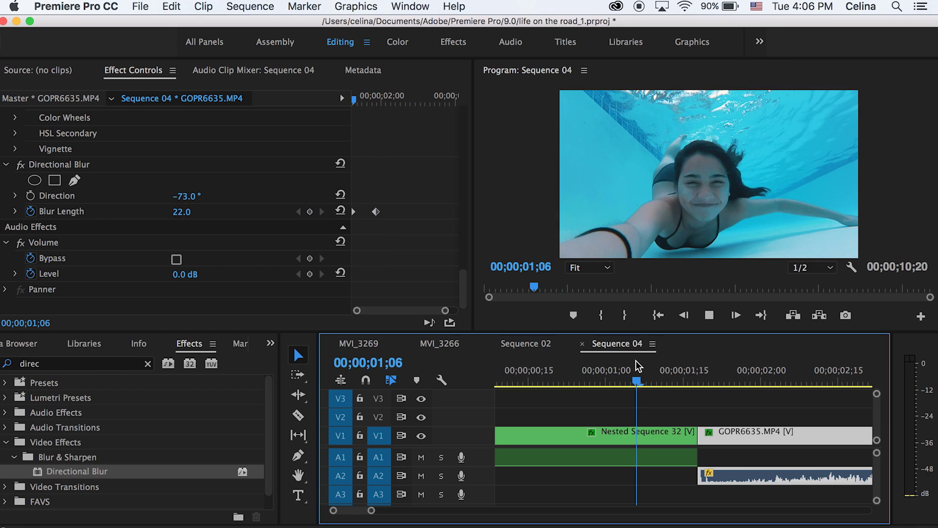
Play back the transition from Nested Sequence 32 into GOPR6635.MP4 several times, starting from about 00;00;01;03
{"action": "key", "text": "space"}
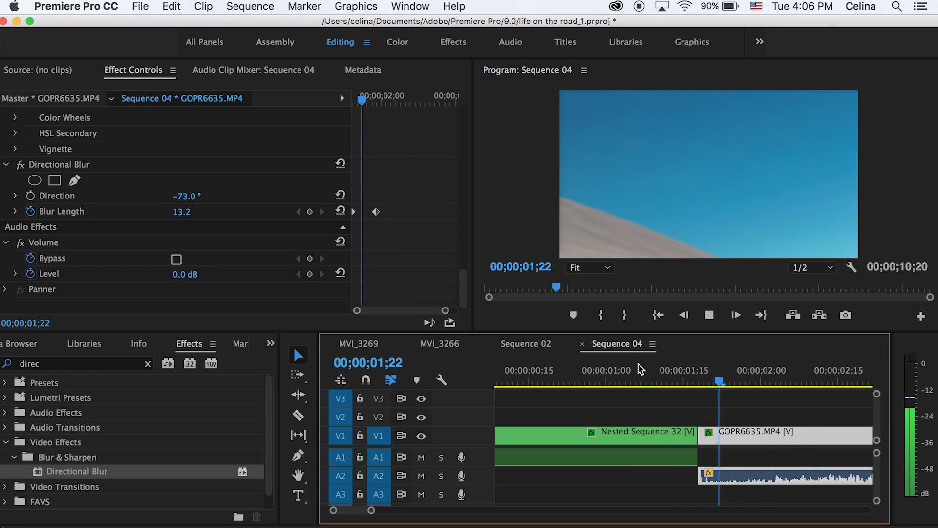
{"action": "key", "text": "space"}
{"action": "key", "text": "backslash"}
{"action": "left_click_drag", "start_coordinate": [527, 380], "coordinate": [538, 380]}
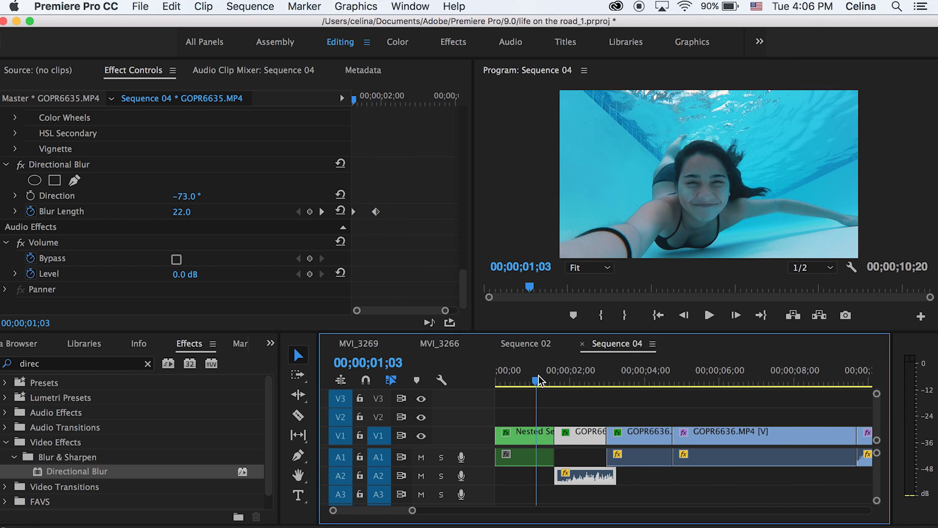
{"action": "key", "text": "space"}
{"action": "left_click", "coordinate": [539, 380]}
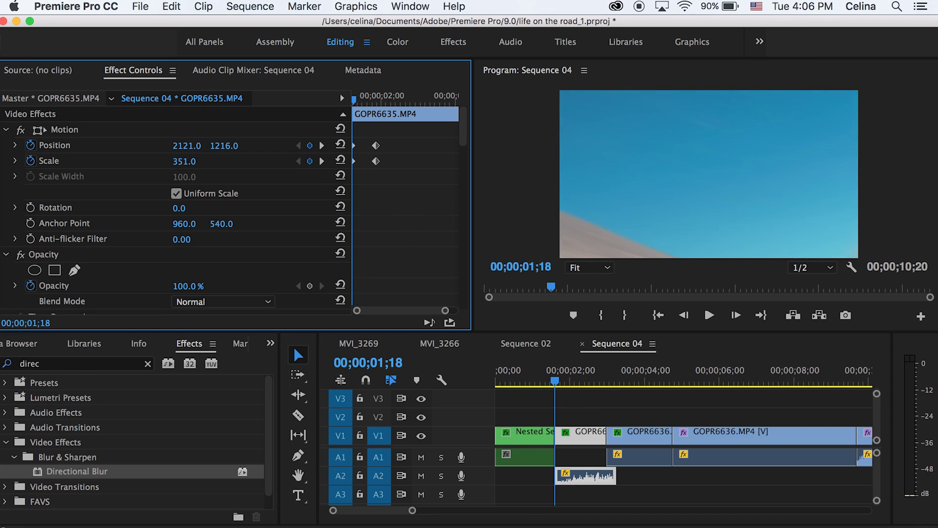
{"action": "left_click", "coordinate": [539, 365]}
{"action": "key", "text": "space"}
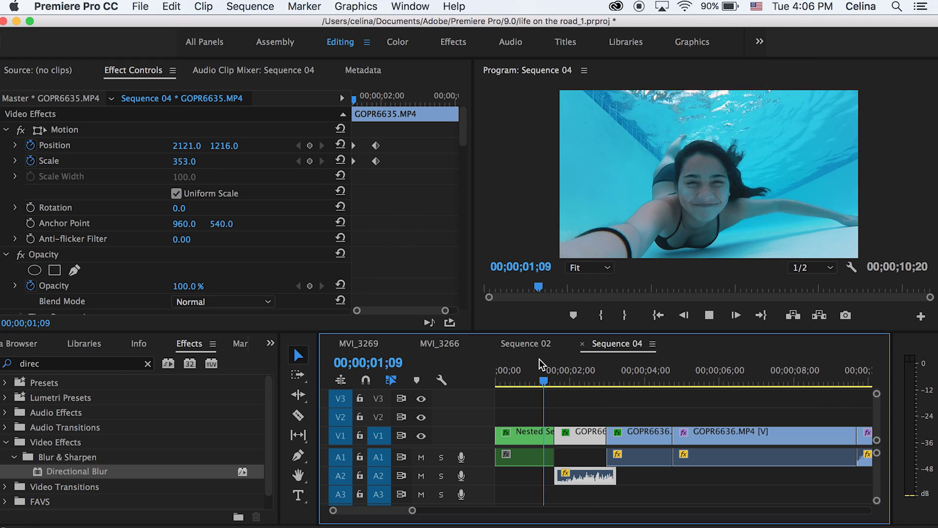
{"action": "key", "text": "space"}
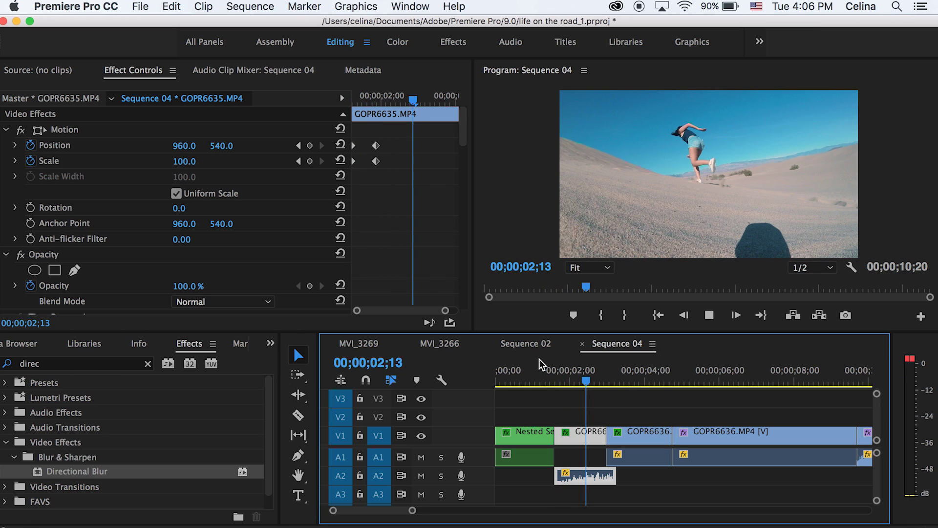
{"action": "key", "text": "space"}
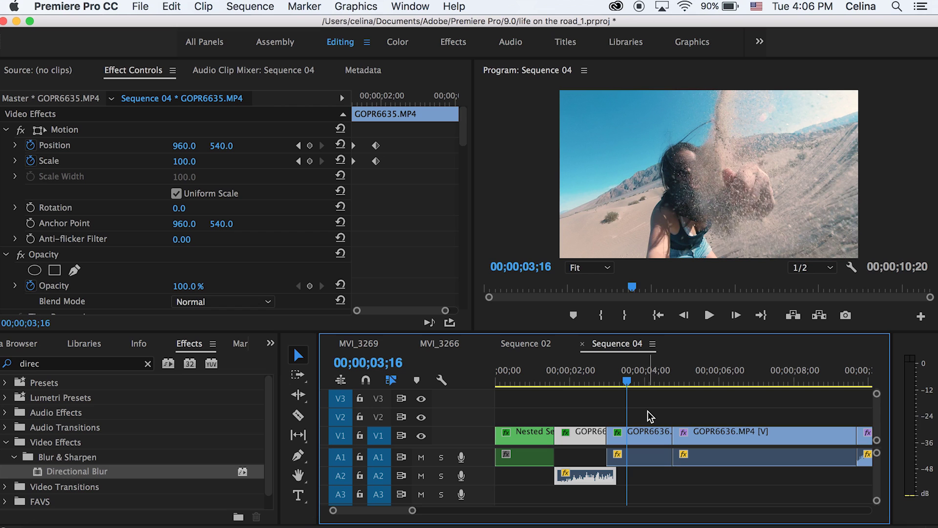
Set the Scale keyframe of GOPR6635.MP4 at 00;00;01;28 to 125
{"action": "left_click", "coordinate": [566, 377]}
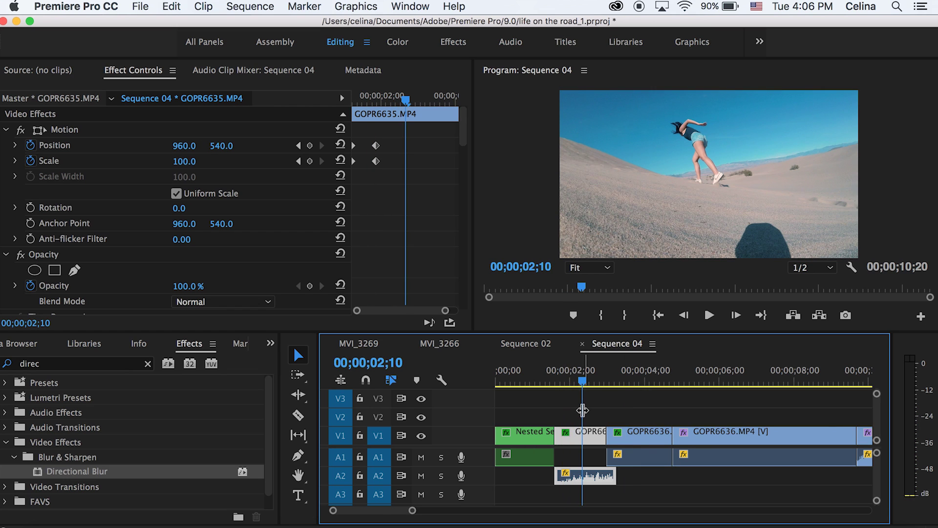
{"action": "key", "text": "="}
{"action": "key", "text": "="}
{"action": "left_click", "coordinate": [578, 424]}
{"action": "scroll", "coordinate": [578, 424], "scroll_direction": "left", "scroll_amount": 3}
{"action": "left_click_drag", "start_coordinate": [594, 379], "coordinate": [602, 368]}
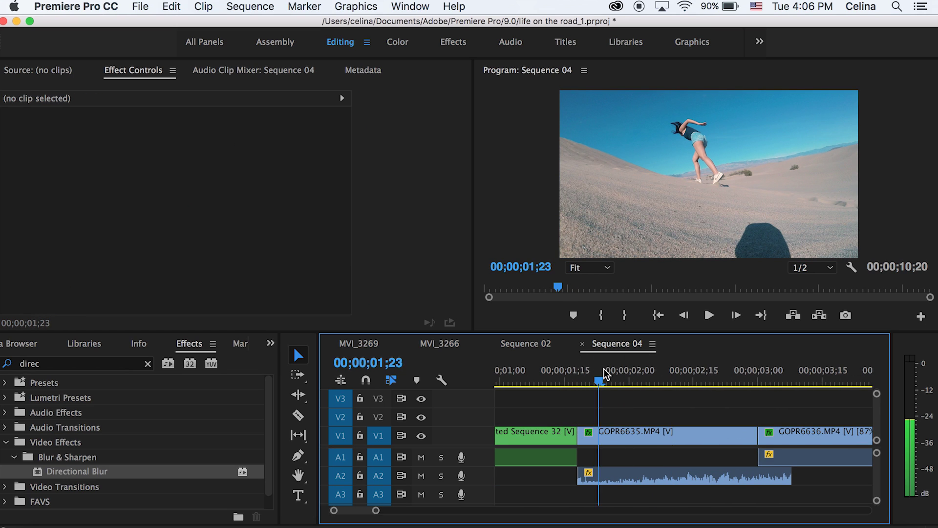
{"action": "left_click", "coordinate": [604, 370]}
{"action": "left_click", "coordinate": [606, 433]}
{"action": "left_click", "coordinate": [374, 101]}
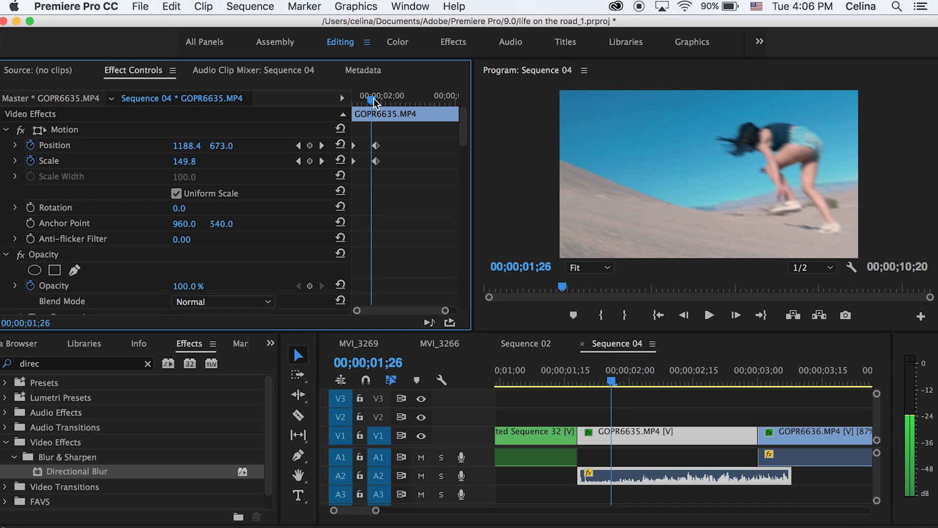
{"action": "left_click_drag", "start_coordinate": [374, 101], "coordinate": [379, 101]}
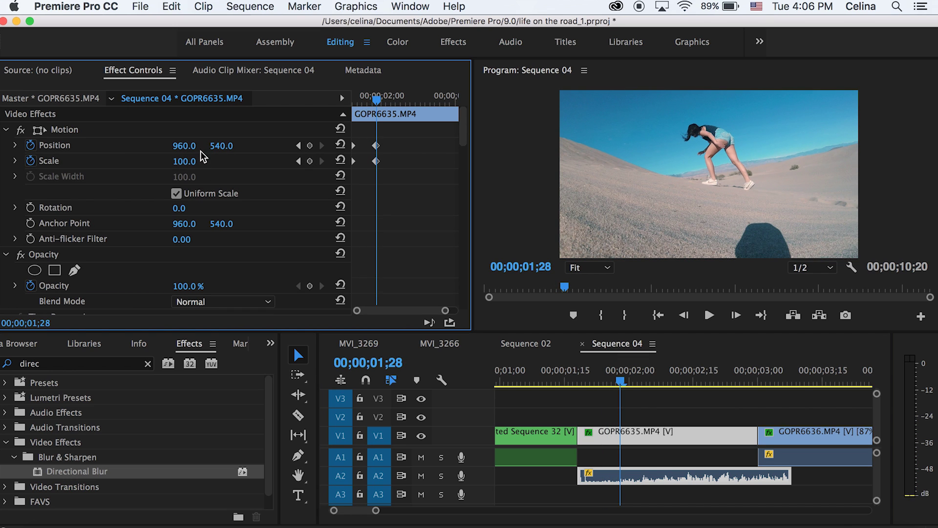
{"action": "left_click_drag", "start_coordinate": [184, 160], "coordinate": [198, 161]}
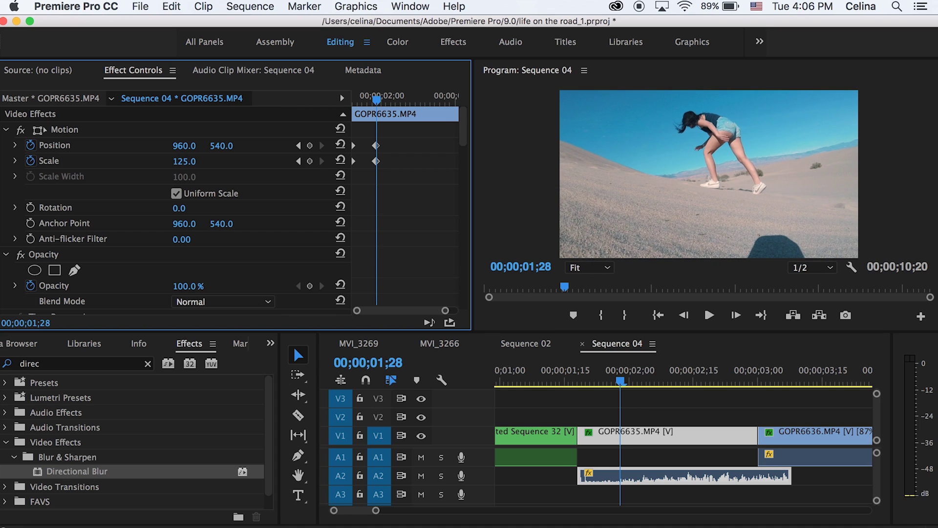
Play GOPR6635.MP4 on to 00;00;02;22 and add a Scale keyframe there that holds 125
{"action": "key", "text": "space"}
{"action": "key", "text": "space"}
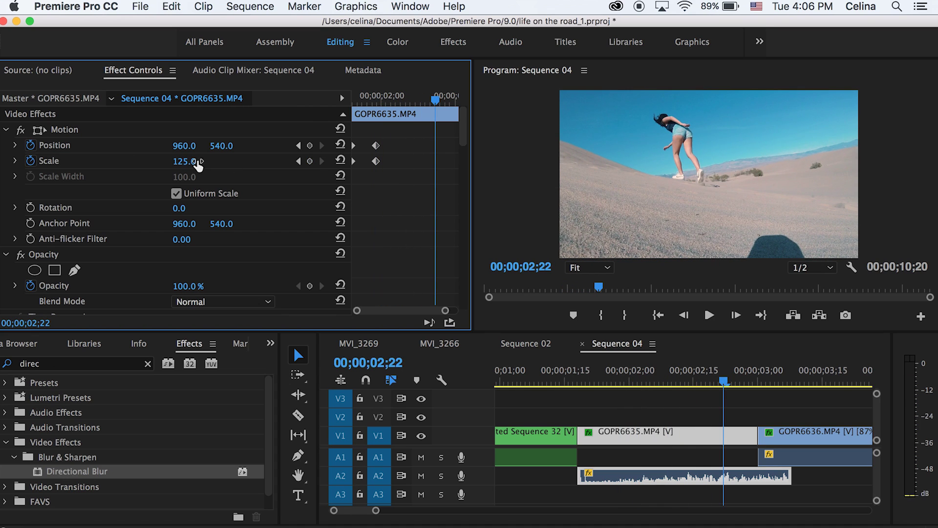
{"action": "left_click", "coordinate": [310, 160]}
{"action": "key", "text": "space"}
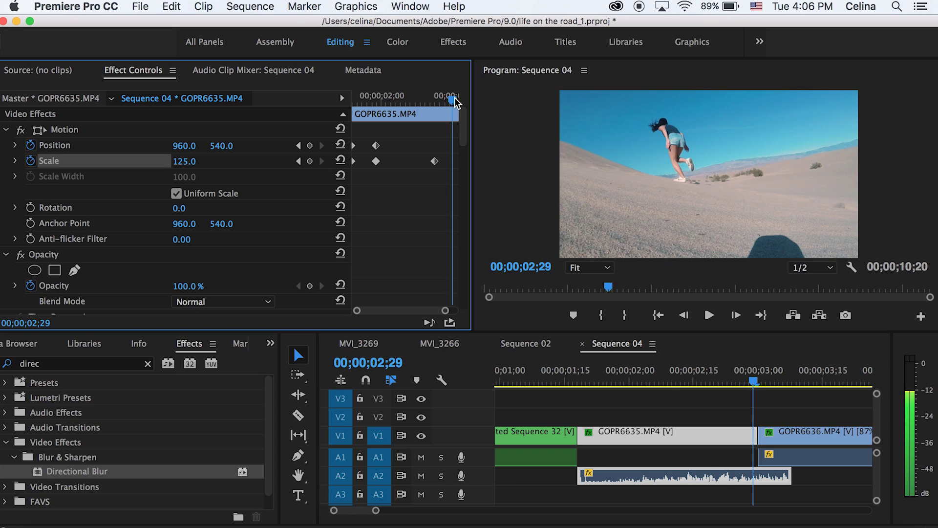
{"action": "left_click", "coordinate": [190, 162]}
{"action": "type", "text": "1"}
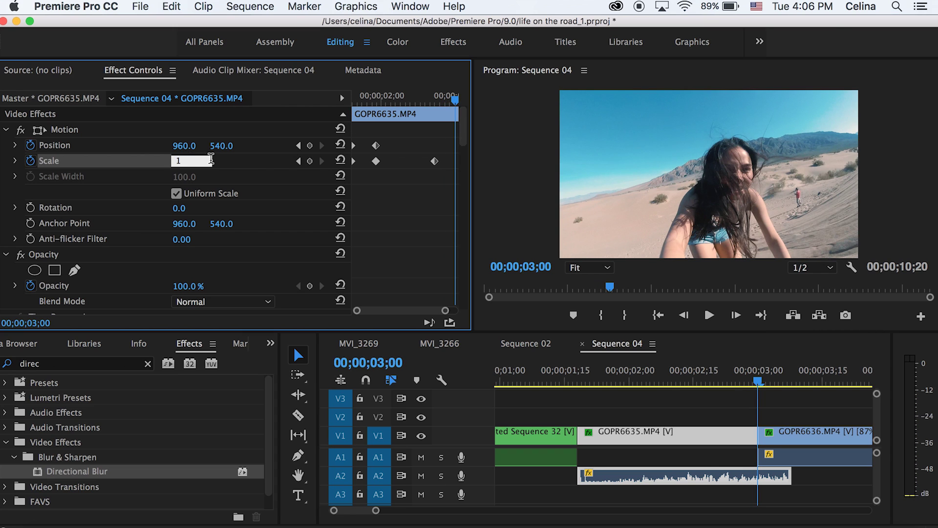
{"action": "left_click", "coordinate": [434, 162]}
{"action": "key", "text": "super+z"}
Shift the last Scale keyframe of GOPR6635.MP4 back to about 00;00;02;16 and keyframe Scale 100 at 00;00;02;22
{"action": "left_click_drag", "start_coordinate": [435, 161], "coordinate": [421, 161]}
{"action": "left_click", "coordinate": [418, 96]}
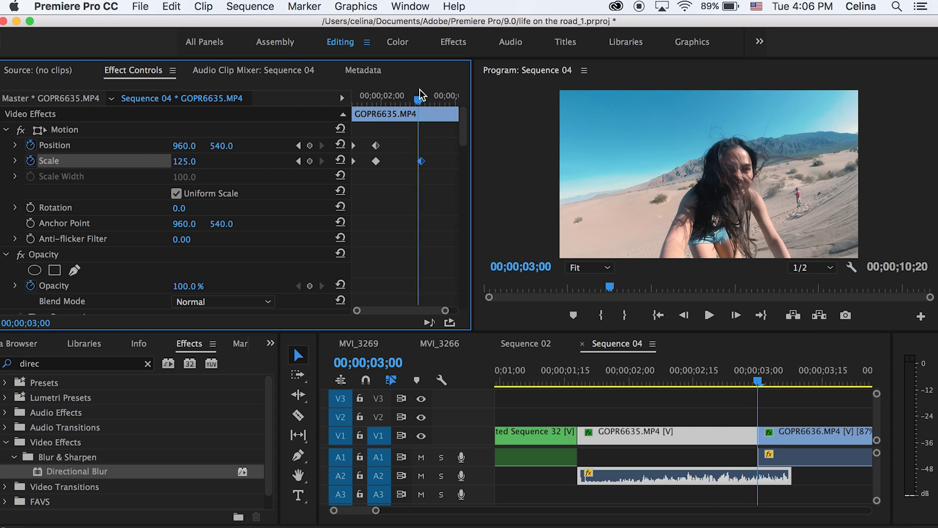
{"action": "left_click_drag", "start_coordinate": [419, 95], "coordinate": [435, 96]}
{"action": "left_click", "coordinate": [184, 161]}
{"action": "type", "text": "10"}
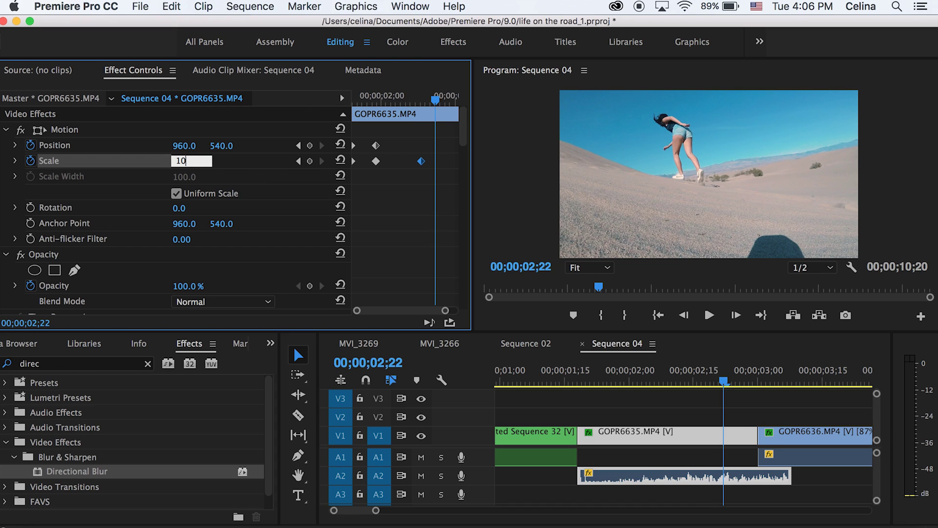
{"action": "type", "text": "0"}
{"action": "key", "text": "Return"}
Shift the last two Scale keyframes earlier to about 00;00;02;15 and 00;00;02;20, playing back the zoom-out to check its timing
{"action": "left_click", "coordinate": [396, 101]}
{"action": "key", "text": "space"}
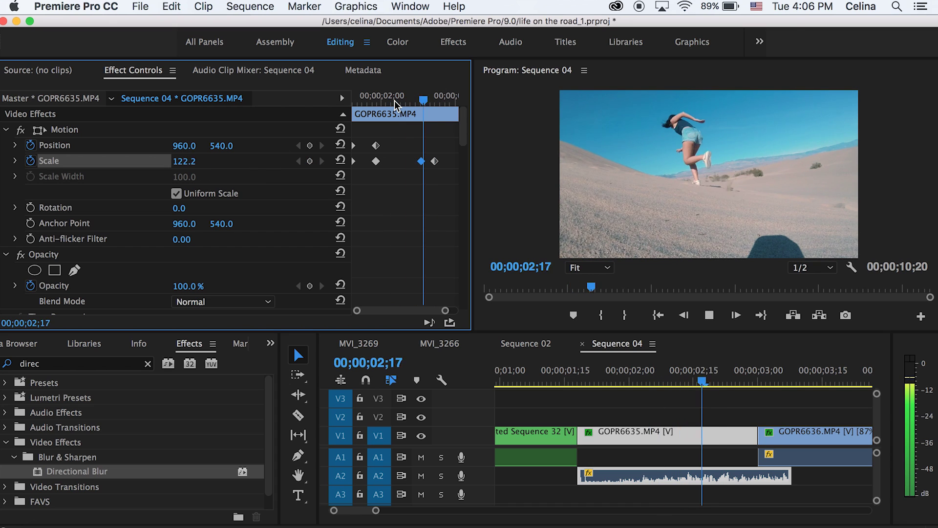
{"action": "key", "text": "space"}
{"action": "left_click", "coordinate": [420, 99]}
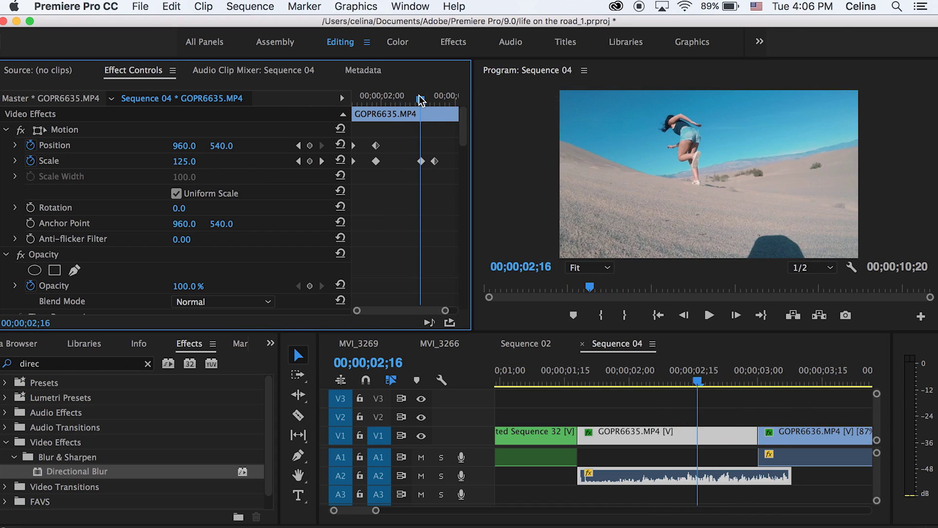
{"action": "left_click_drag", "start_coordinate": [421, 100], "coordinate": [424, 100]}
{"action": "left_click_drag", "start_coordinate": [435, 161], "coordinate": [431, 162]}
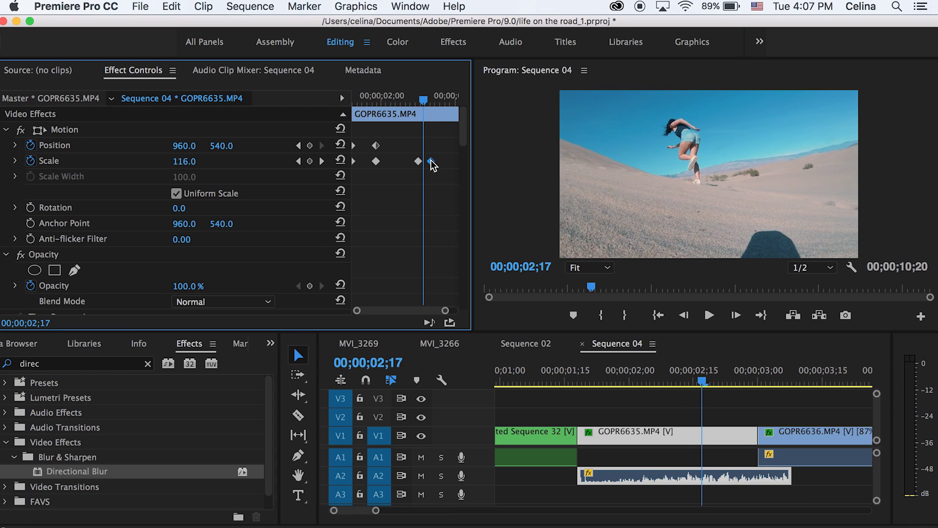
{"action": "left_click", "coordinate": [366, 100]}
{"action": "key", "text": "space"}
{"action": "key", "text": "space"}
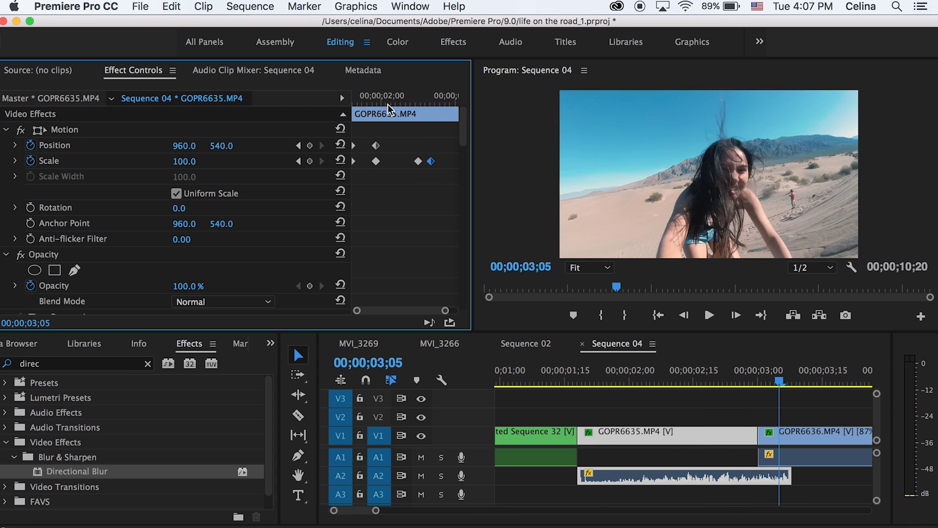
Add a Directional Blur Blur Length keyframe of 0 at 00;00;02;15, aligned with the start of the zoom-out
{"action": "left_click_drag", "start_coordinate": [416, 98], "coordinate": [419, 99]}
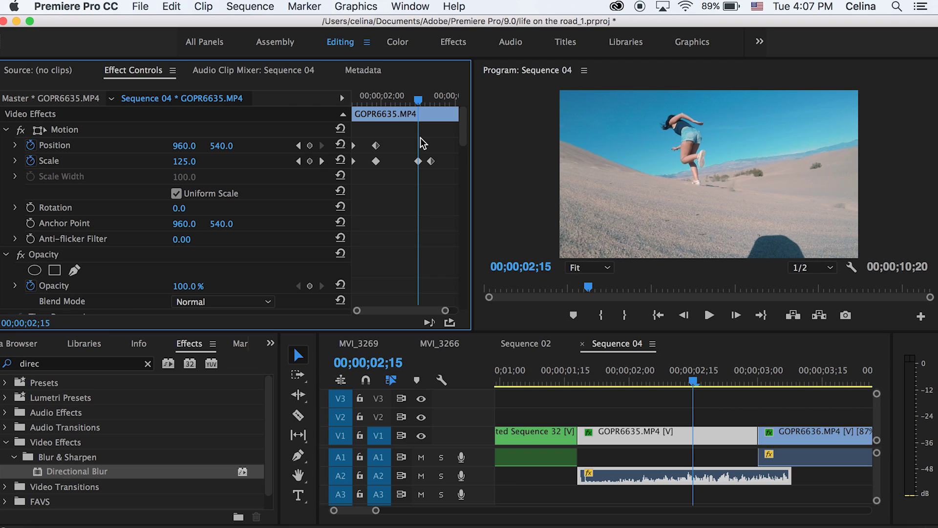
{"action": "scroll", "coordinate": [421, 174], "scroll_direction": "down", "scroll_amount": 10}
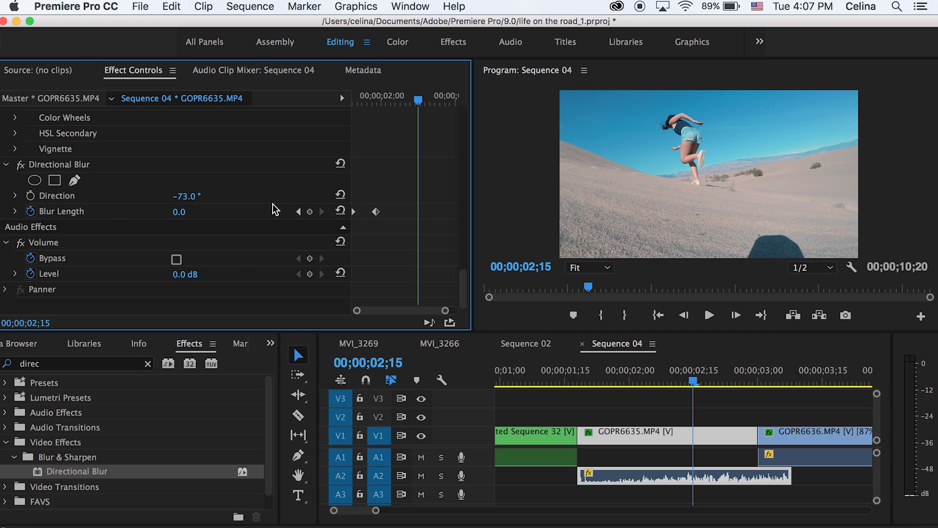
{"action": "left_click", "coordinate": [309, 212]}
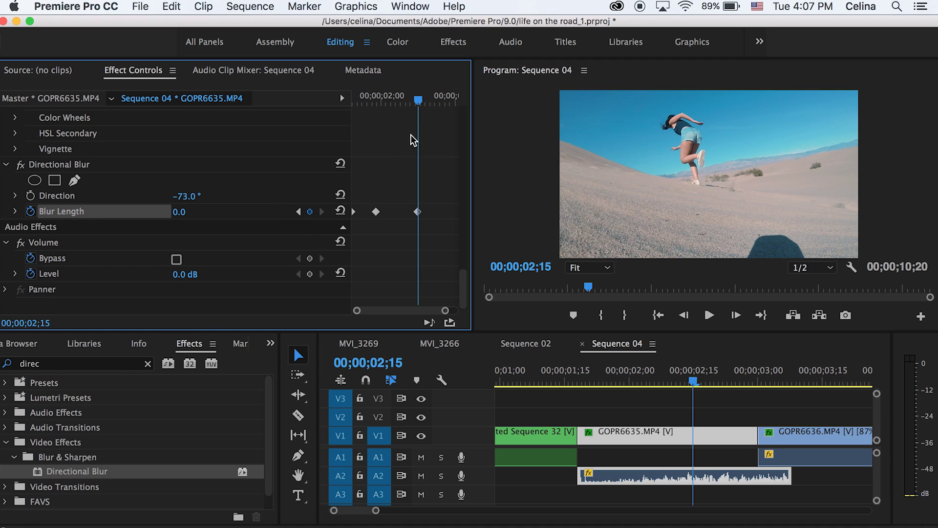
Raise the Directional Blur Blur Length with a keyframe at 00;00;02;17, midway through the zoom-out
{"action": "scroll", "coordinate": [422, 104], "scroll_direction": "up", "scroll_amount": 10}
{"action": "left_click_drag", "start_coordinate": [420, 101], "coordinate": [423, 213]}
{"action": "scroll", "coordinate": [425, 219], "scroll_direction": "down", "scroll_amount": 15}
{"action": "scroll", "coordinate": [230, 235], "scroll_direction": "down", "scroll_amount": 10}
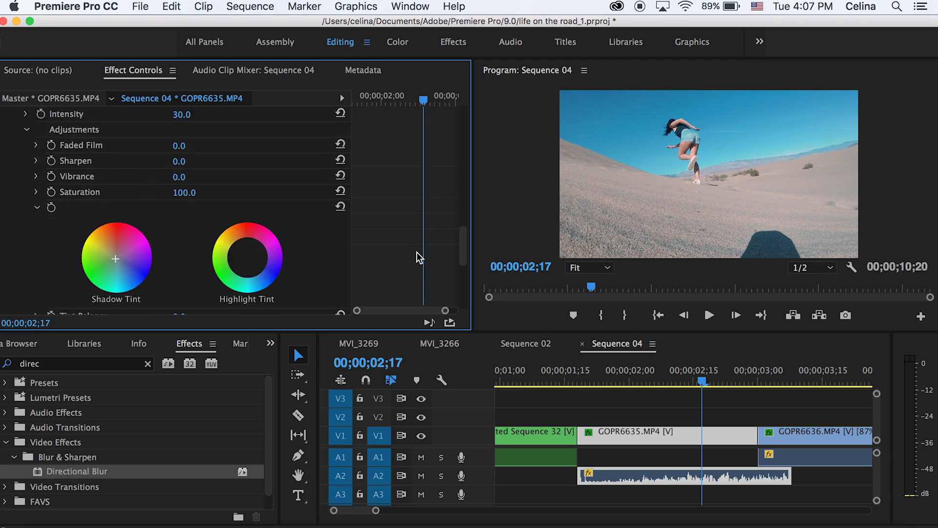
{"action": "left_click_drag", "start_coordinate": [179, 212], "coordinate": [190, 212]}
Keyframe Blur Length 0 at 00;00;02;19 and shift that keyframe slightly later, to about 00;00;02;20
{"action": "left_click", "coordinate": [438, 239]}
{"action": "key", "text": "Right"}
{"action": "key", "text": "Right"}
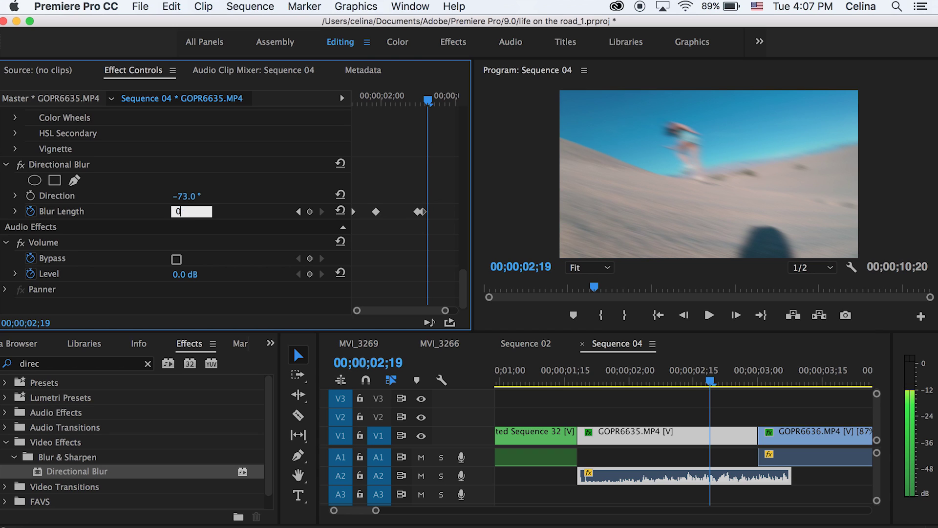
{"action": "type", "text": "0"}
{"action": "key", "text": "Return"}
{"action": "key", "text": "Right"}
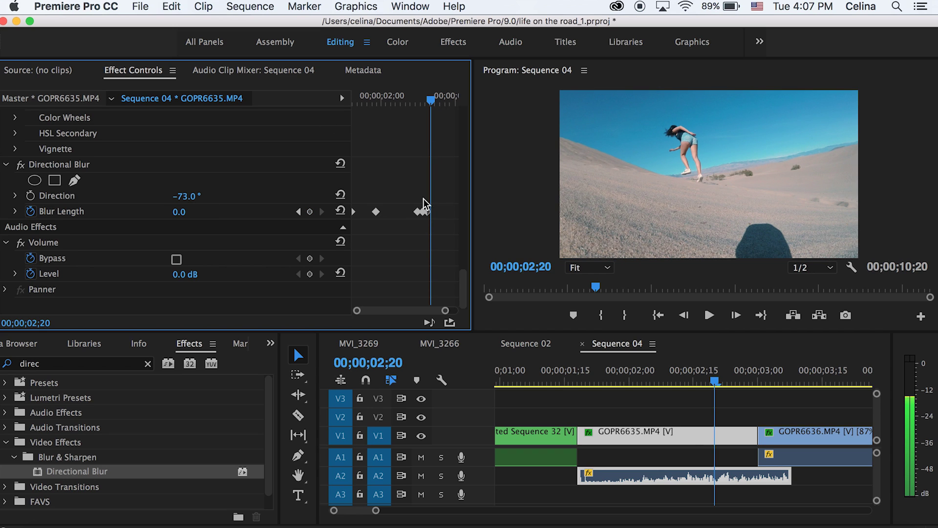
{"action": "left_click_drag", "start_coordinate": [427, 212], "coordinate": [432, 212]}
{"action": "key", "text": "super+z"}
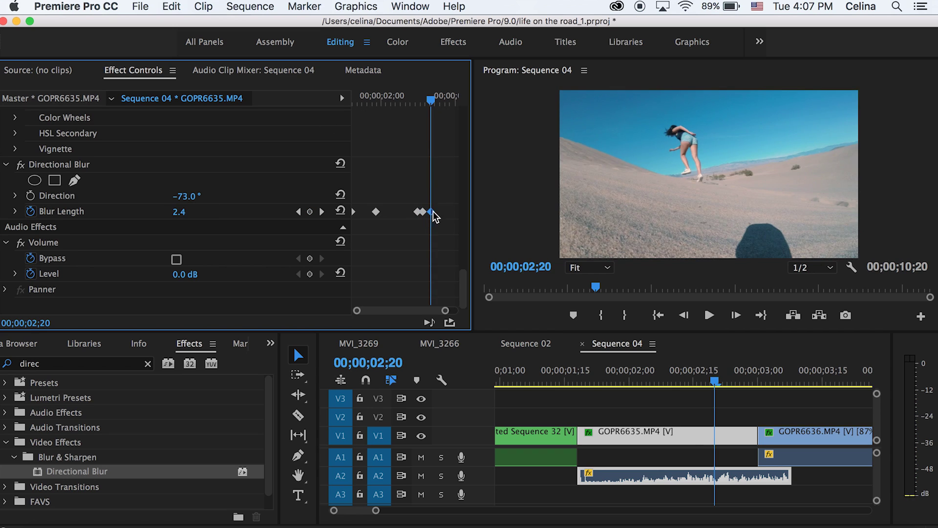
Play back GOPR6635.MP4 to review the blurred zoom-out
{"action": "left_click", "coordinate": [431, 96]}
{"action": "left_click_drag", "start_coordinate": [432, 96], "coordinate": [313, 133]}
{"action": "key", "text": "space"}
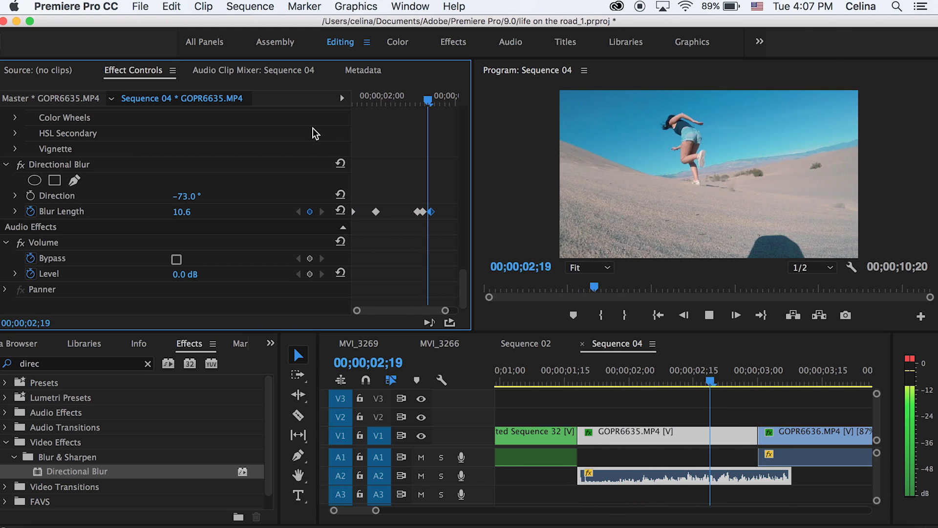
{"action": "key", "text": "space"}
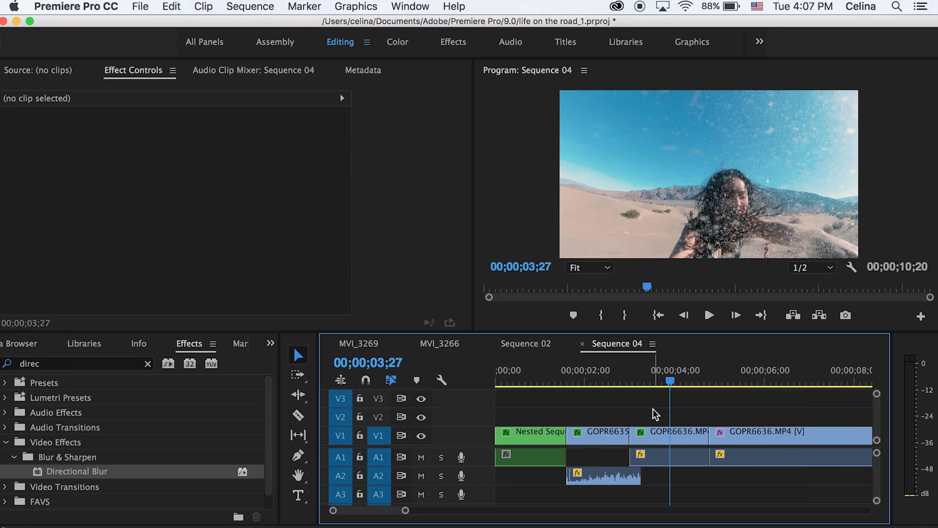
{"action": "key", "text": "c"}
{"action": "left_click", "coordinate": [693, 435]}
{"action": "key", "text": "super+z"}
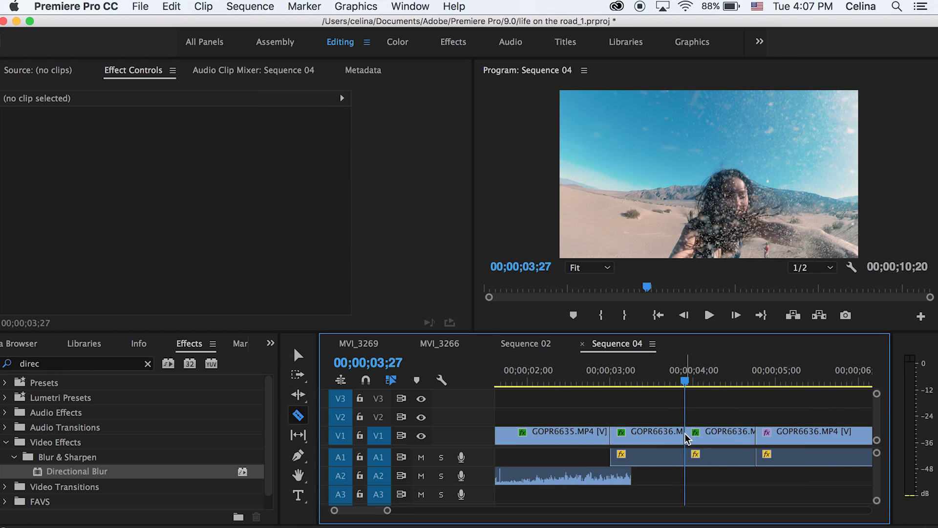
{"action": "key", "text": "v"}
Move the clips following the first GOPR6636.MP4 clip later, leaving a gap of about three and a half seconds behind it
{"action": "left_click", "coordinate": [692, 436]}
{"action": "key", "text": "minus"}
{"action": "key", "text": "minus"}
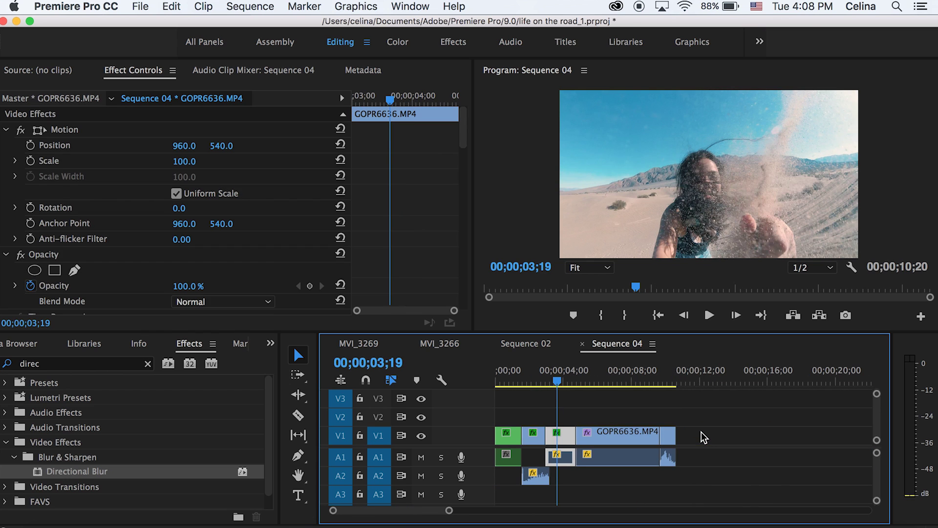
{"action": "left_click_drag", "start_coordinate": [680, 414], "coordinate": [680, 437]}
{"action": "left_click", "coordinate": [566, 436]}
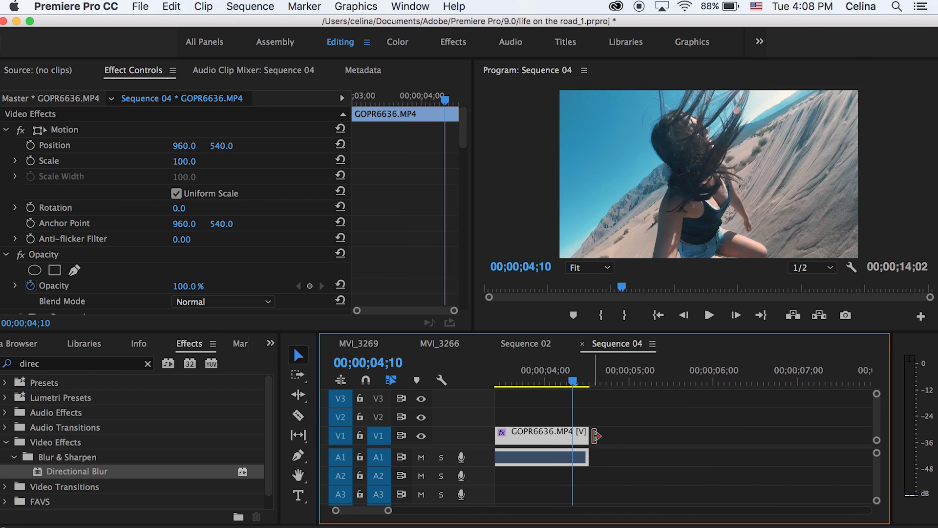
Fill the gap by extending the first GOPR6636.MP4 clip up to the following clip, splitting it at 00;00;04;10
{"action": "left_click_drag", "start_coordinate": [595, 435], "coordinate": [795, 435]}
{"action": "key", "text": "backslash"}
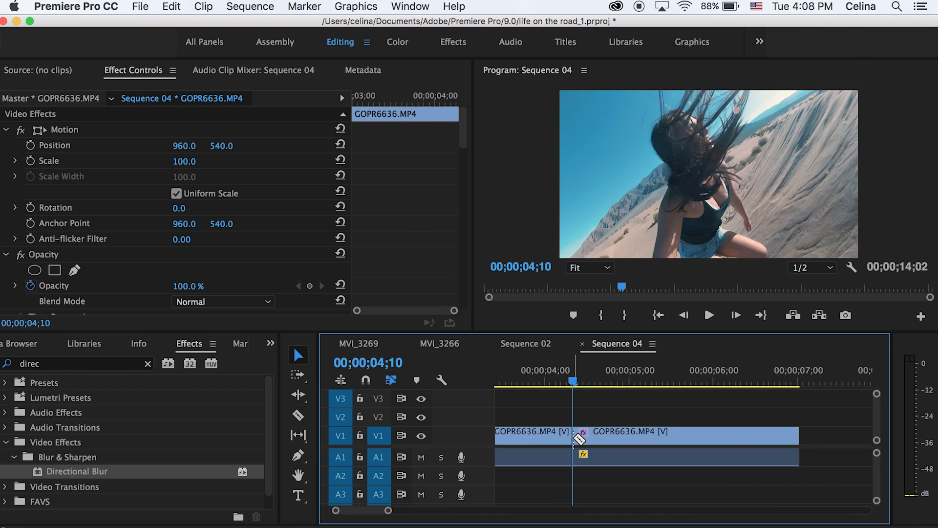
{"action": "left_click_drag", "start_coordinate": [639, 436], "coordinate": [659, 435]}
Speed up the GOPR6636.MP4 segment starting at 00;00;04;10 about tenfold
{"action": "left_click", "coordinate": [611, 431]}
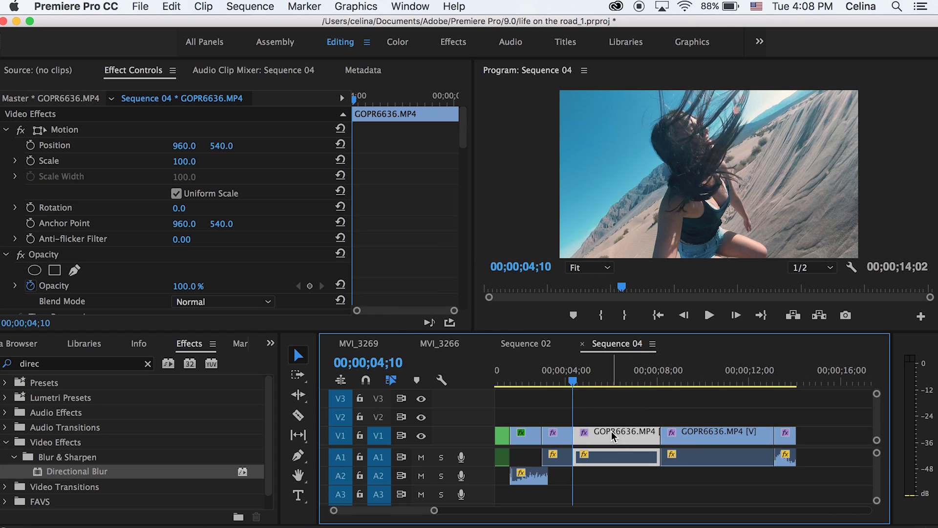
{"action": "key", "text": "super+r"}
{"action": "type", "text": "1"}
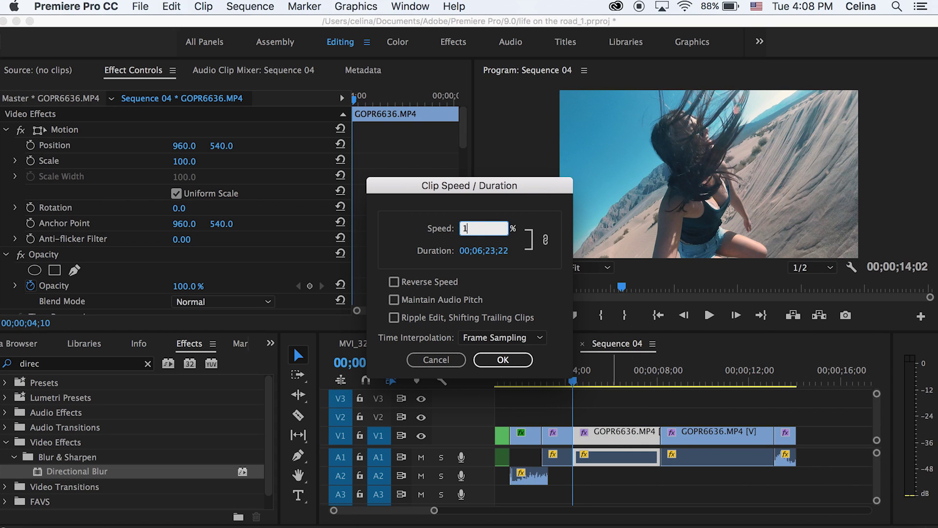
{"action": "type", "text": "00.0"}
{"action": "key", "text": "Return"}
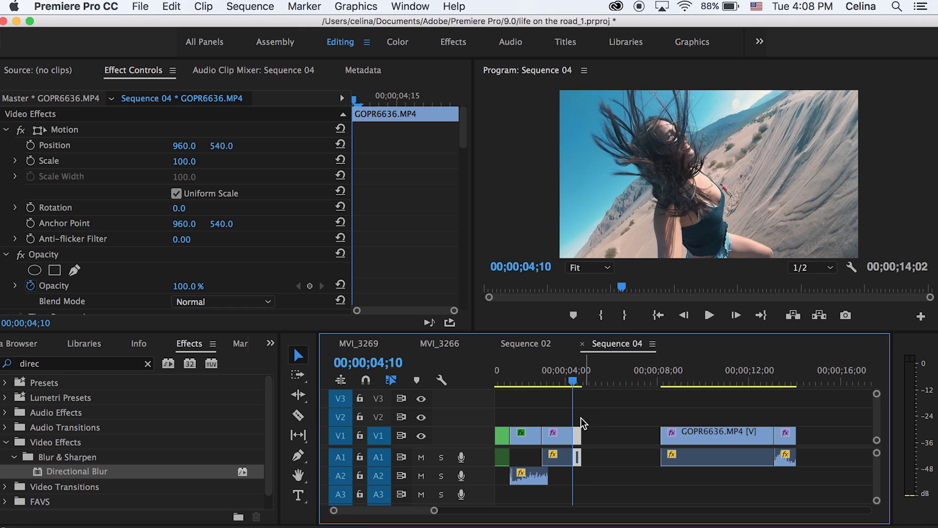
Shorten the preceding clip to end at 00;00;04;00 and move the shortened sped-up clip directly behind it
{"action": "left_click_drag", "start_coordinate": [575, 377], "coordinate": [564, 379]}
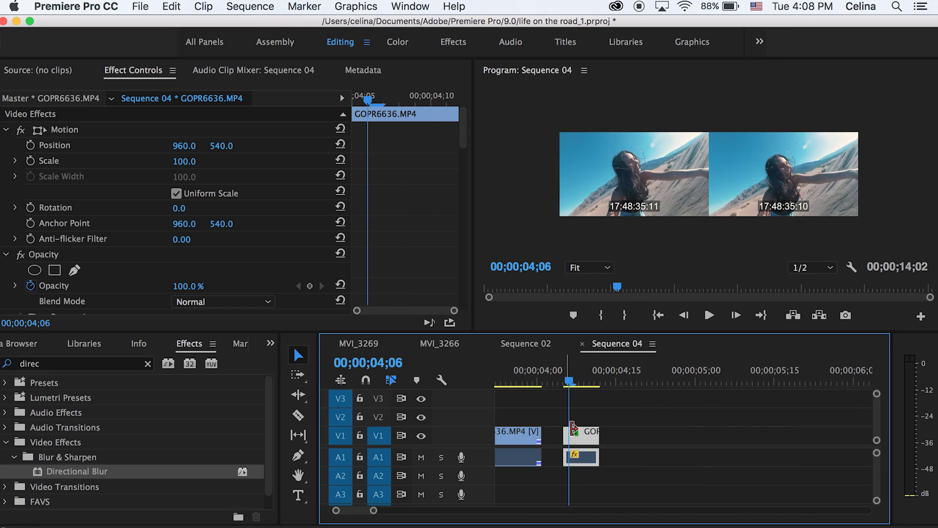
{"action": "left_click_drag", "start_coordinate": [581, 434], "coordinate": [562, 439]}
{"action": "left_click", "coordinate": [526, 381]}
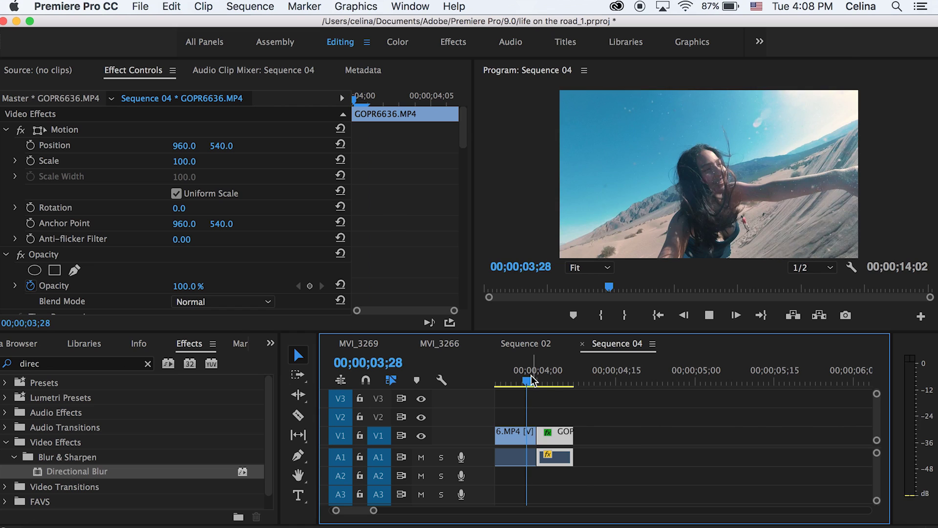
Apply Directional Blur with Direction 39° and Blur Length 17 to the sped-up clip, and scale it up slightly to hide the blurred edges
{"action": "left_click", "coordinate": [535, 378]}
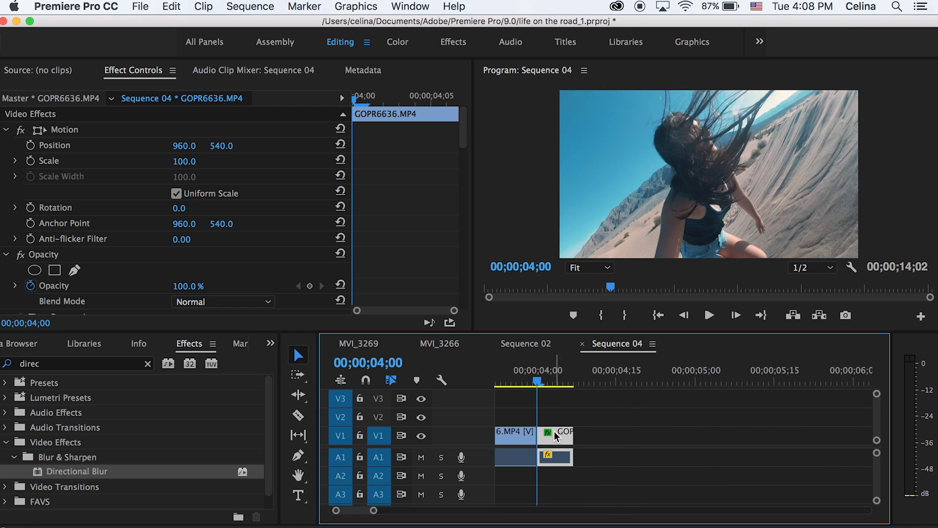
{"action": "left_click_drag", "start_coordinate": [76, 466], "coordinate": [387, 229]}
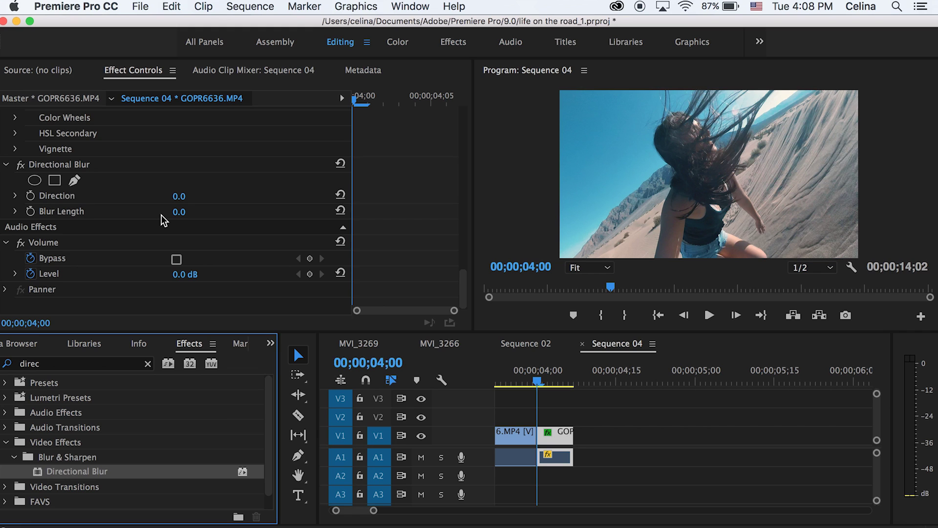
{"action": "left_click_drag", "start_coordinate": [179, 212], "coordinate": [197, 198]}
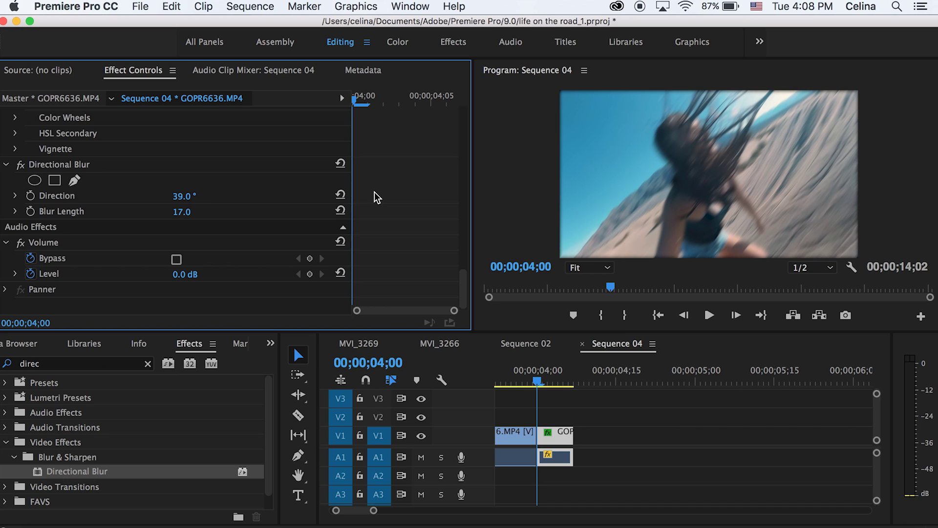
{"action": "scroll", "coordinate": [374, 193], "scroll_direction": "up", "scroll_amount": 5}
{"action": "left_click_drag", "start_coordinate": [184, 161], "coordinate": [192, 162]}
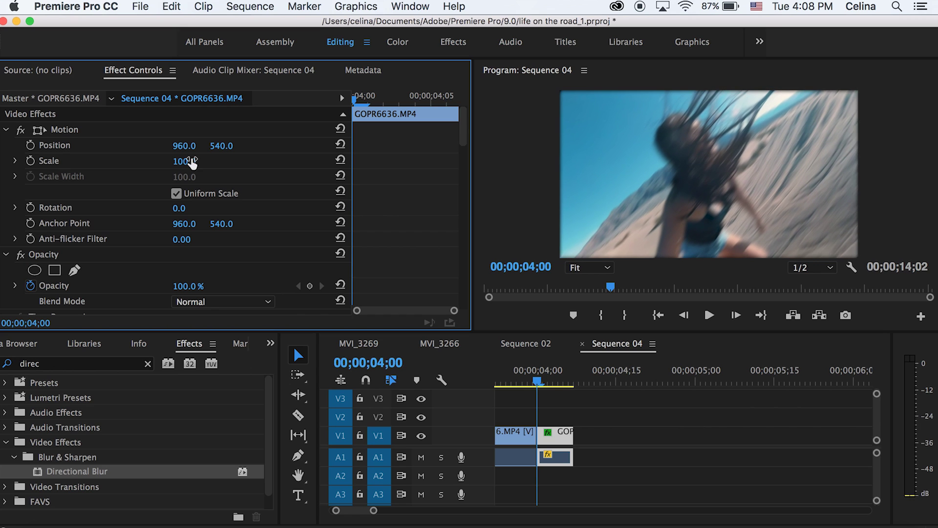
Close the gap behind the blurred sped-up clip and play back the transition into the following clip
{"action": "left_click", "coordinate": [635, 438]}
{"action": "key", "text": "Delete"}
{"action": "key", "text": "minus"}
{"action": "key", "text": "minus"}
{"action": "left_click", "coordinate": [590, 362]}
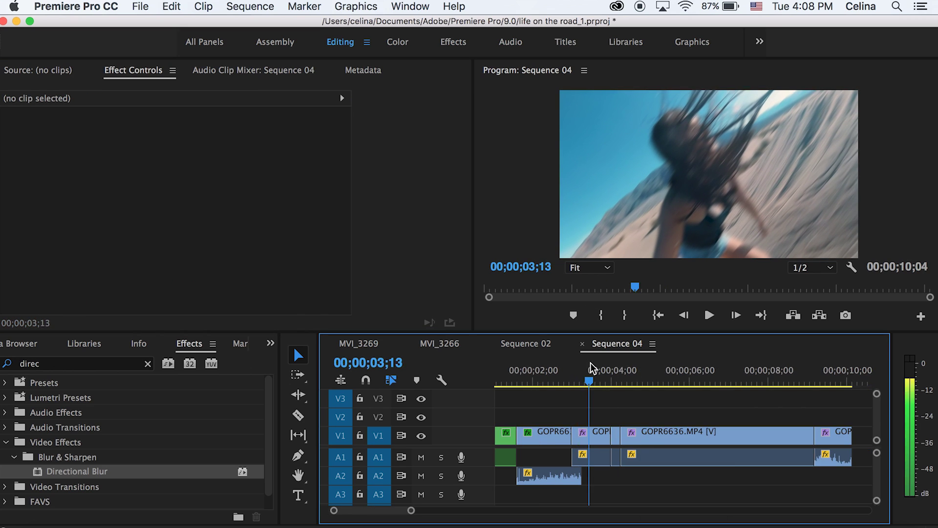
{"action": "key", "text": "space"}
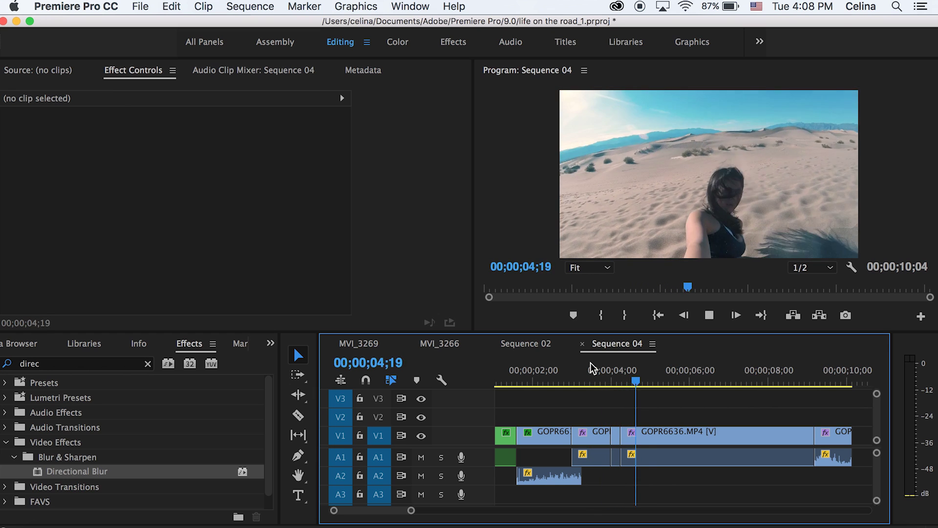
{"action": "left_click", "coordinate": [590, 362]}
{"action": "key", "text": "space"}
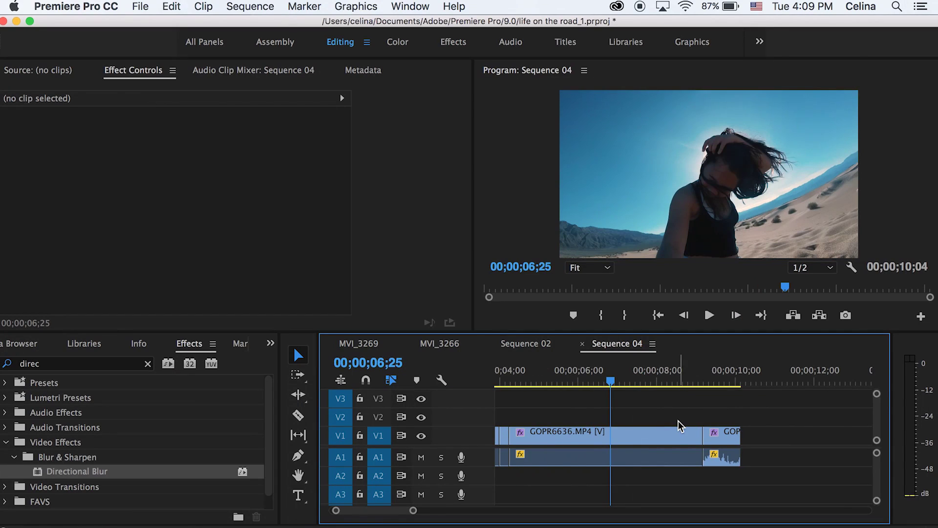
Split the following GOPR6636.MP4 clip at 00;00;06;25 and 00;00;07;06 to isolate a short segment
{"action": "scroll", "coordinate": [678, 421], "scroll_direction": "up", "scroll_amount": 3}
{"action": "scroll", "coordinate": [559, 445], "scroll_direction": "down", "scroll_amount": 4}
{"action": "key", "text": "c"}
{"action": "left_click", "coordinate": [546, 439]}
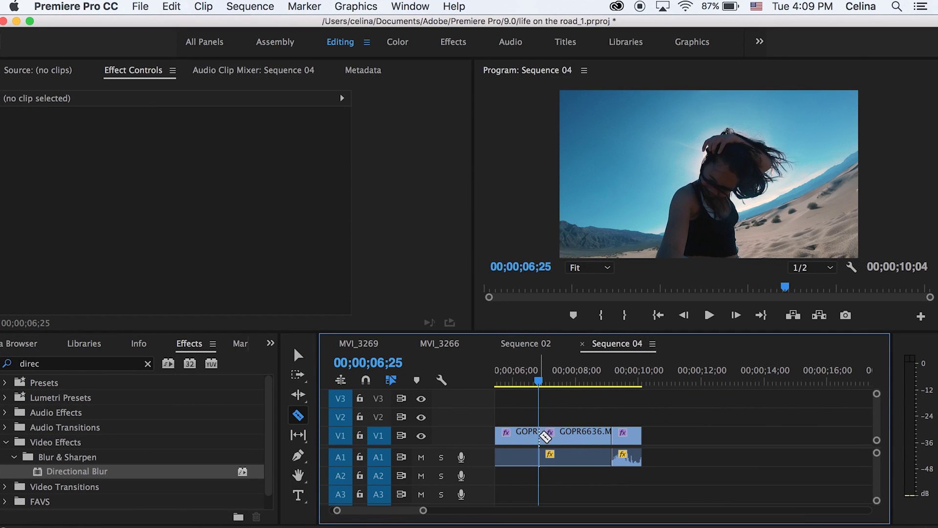
{"action": "left_click_drag", "start_coordinate": [545, 377], "coordinate": [552, 374]}
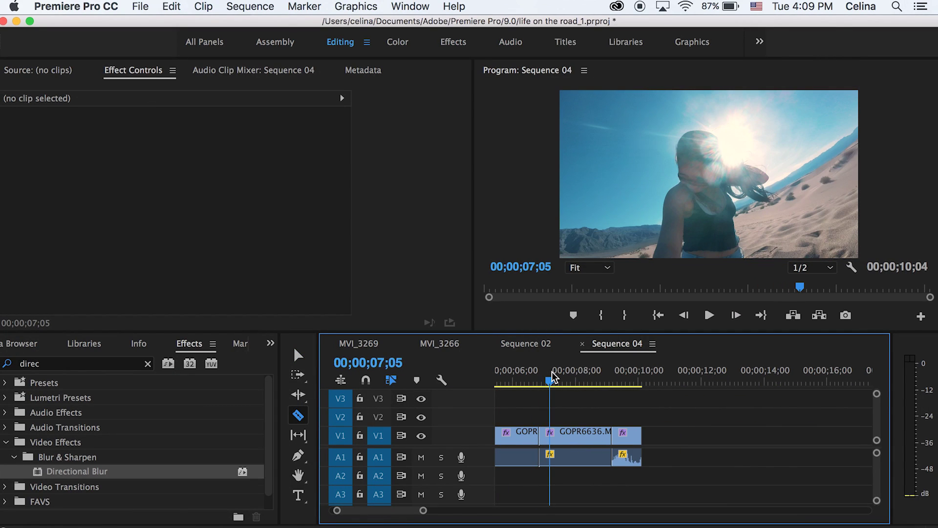
{"action": "left_click", "coordinate": [551, 431]}
{"action": "key", "text": "v"}
Apply Directional Blur with Direction 19° and Blur Length 21 to the isolated short segment, and set its Scale to 107
{"action": "left_click", "coordinate": [544, 432]}
{"action": "left_click_drag", "start_coordinate": [66, 470], "coordinate": [548, 438]}
{"action": "scroll", "coordinate": [385, 189], "scroll_direction": "down", "scroll_amount": 10}
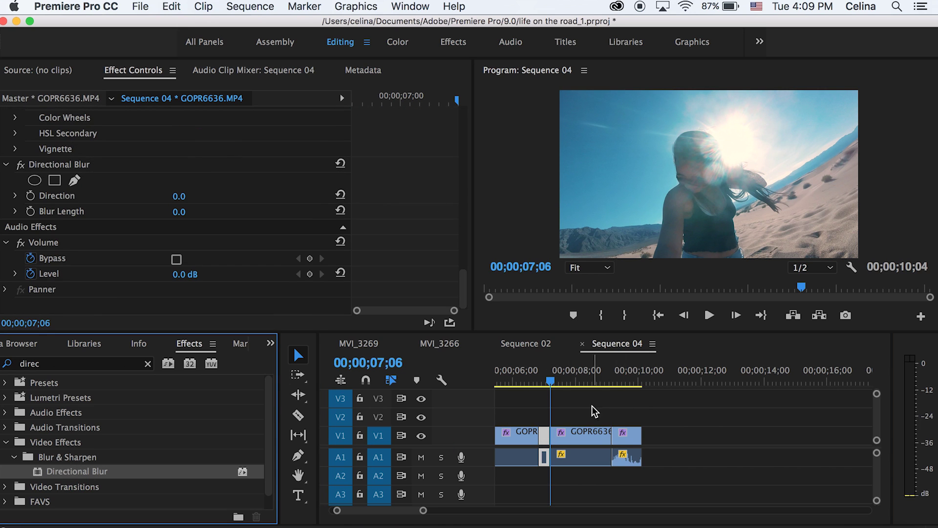
{"action": "left_click", "coordinate": [547, 372]}
{"action": "left_click_drag", "start_coordinate": [195, 211], "coordinate": [197, 197]}
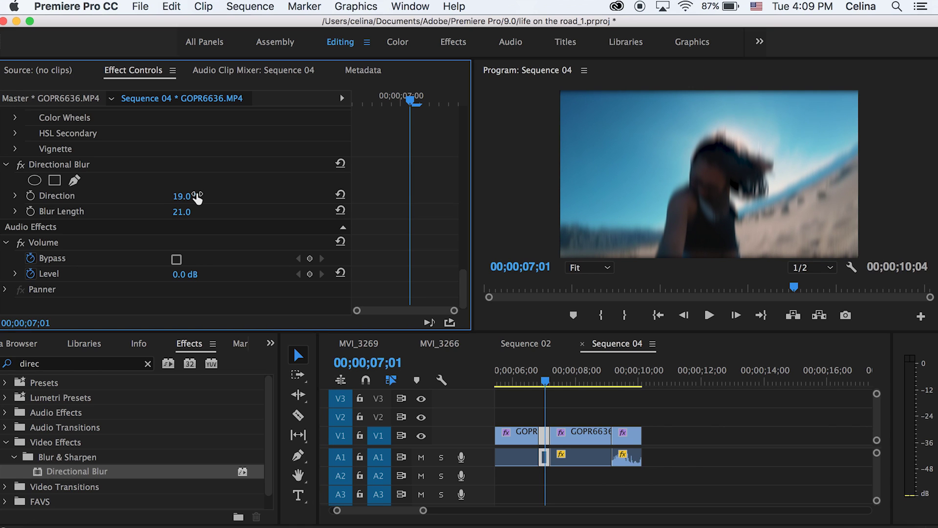
{"action": "scroll", "coordinate": [179, 141], "scroll_direction": "up", "scroll_amount": 15}
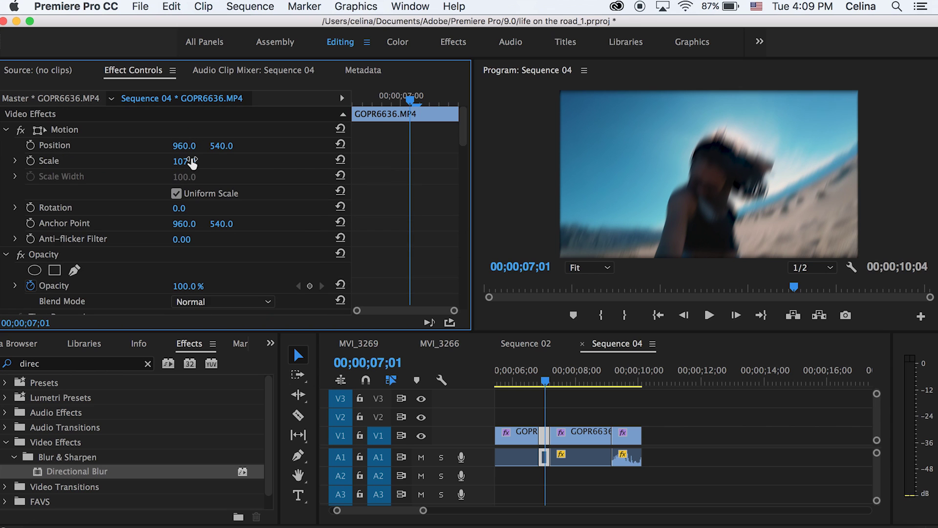
Play back the section around the newly blurred short segment
{"action": "left_click", "coordinate": [531, 377]}
{"action": "key", "text": "space"}
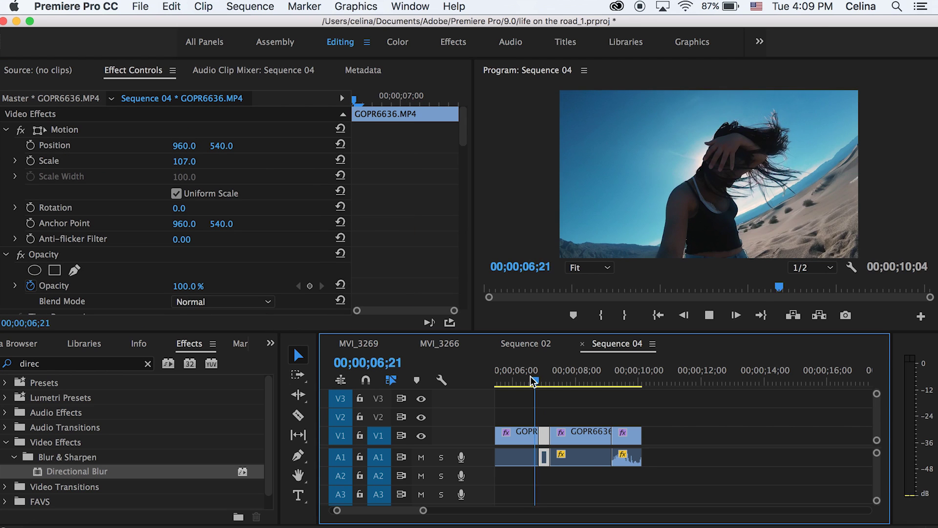
{"action": "left_click", "coordinate": [529, 377]}
Set the blurred short segment's speed to 400% and close the gap behind it
{"action": "key", "text": "="}
{"action": "scroll", "coordinate": [538, 435], "scroll_direction": "left", "scroll_amount": 3}
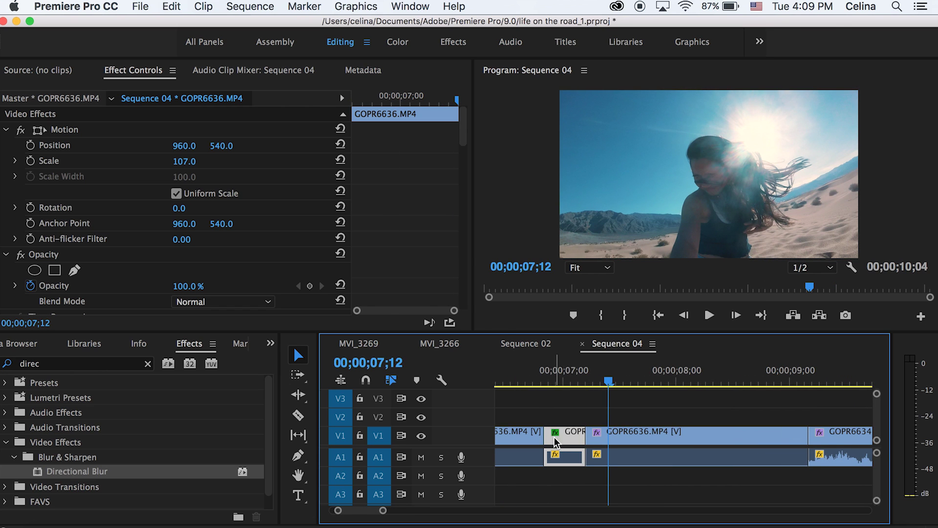
{"action": "key", "text": "super+r"}
{"action": "type", "text": "400"}
{"action": "key", "text": "Return"}
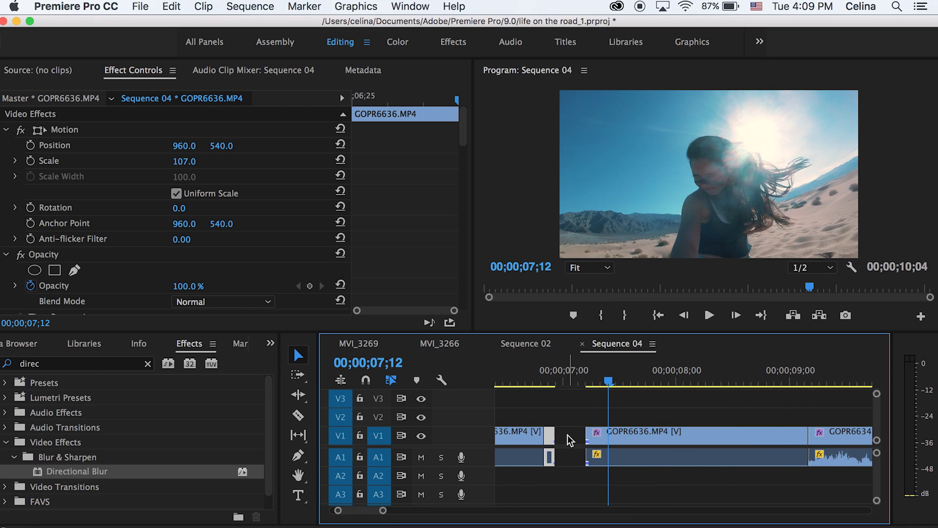
{"action": "left_click", "coordinate": [567, 435]}
{"action": "key", "text": "BackSpace"}
Play back the sped-up blurred segment and its transition into the remaining GOPR6636.MP4 clip
{"action": "left_click", "coordinate": [533, 367]}
{"action": "key", "text": "space"}
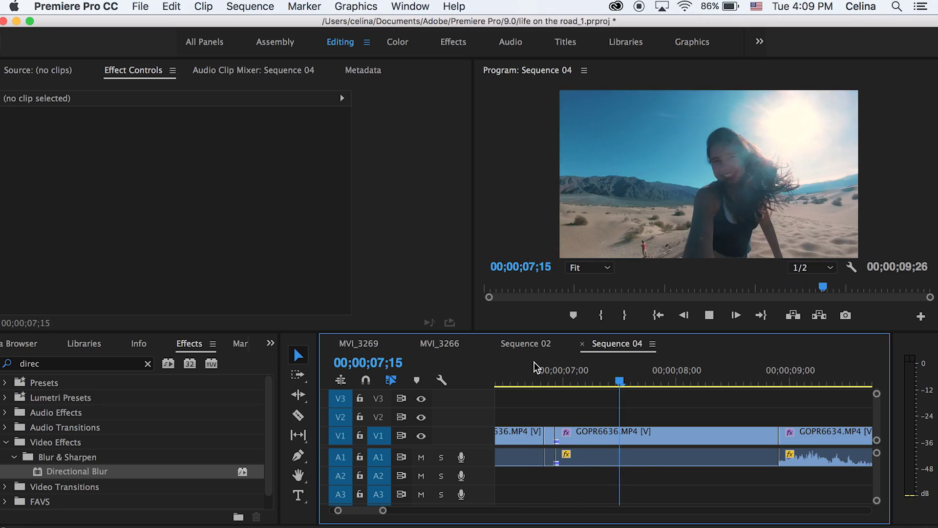
{"action": "left_click", "coordinate": [512, 380]}
{"action": "key", "text": "space"}
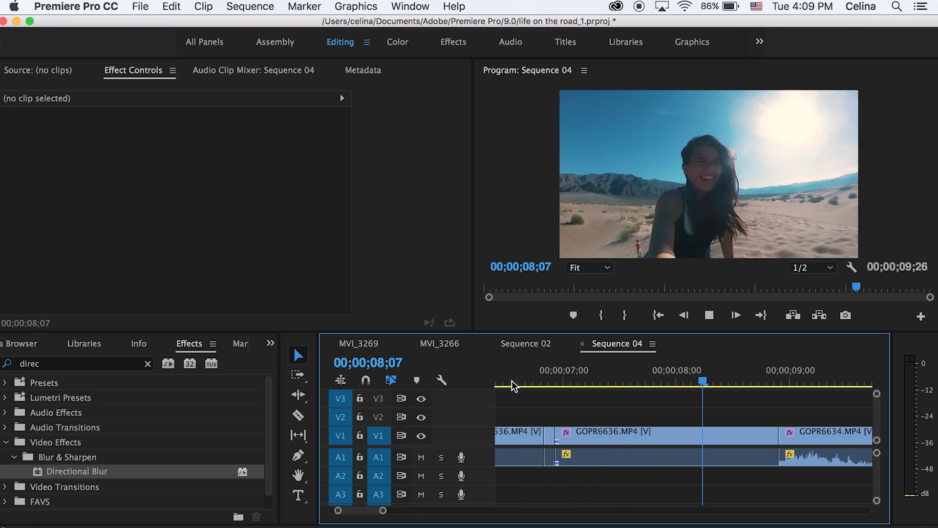